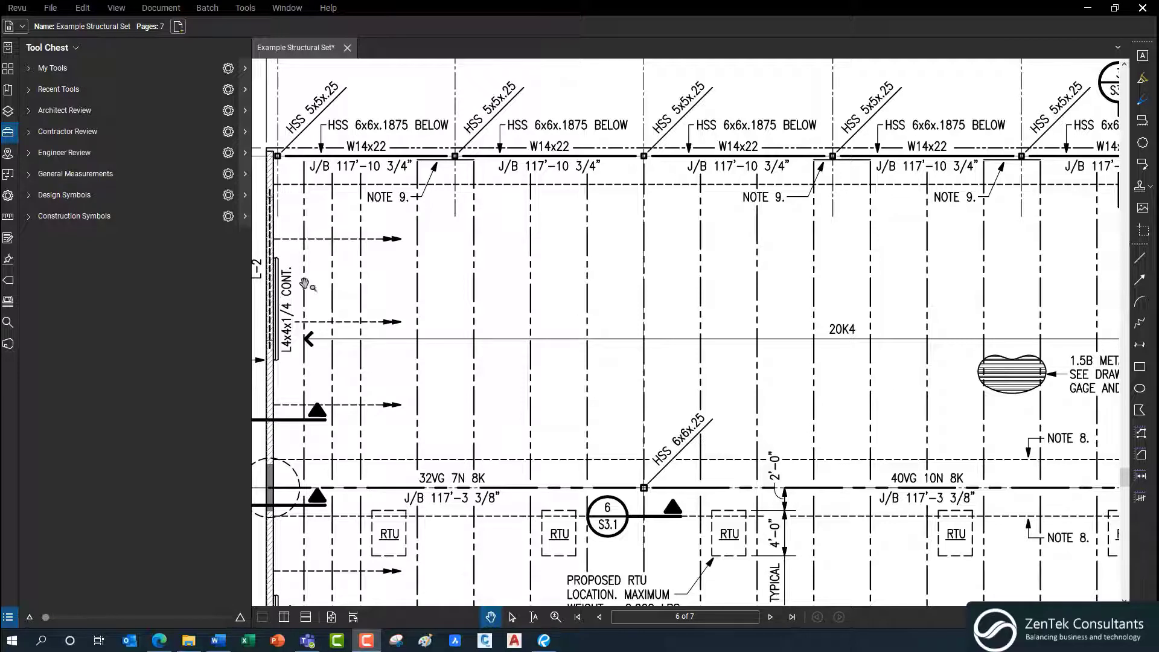
- Switch Revu to the ZenEstimate Steel QTO profile from the application menu's Profiles list
left_click(20, 12)
left_click(17, 8)
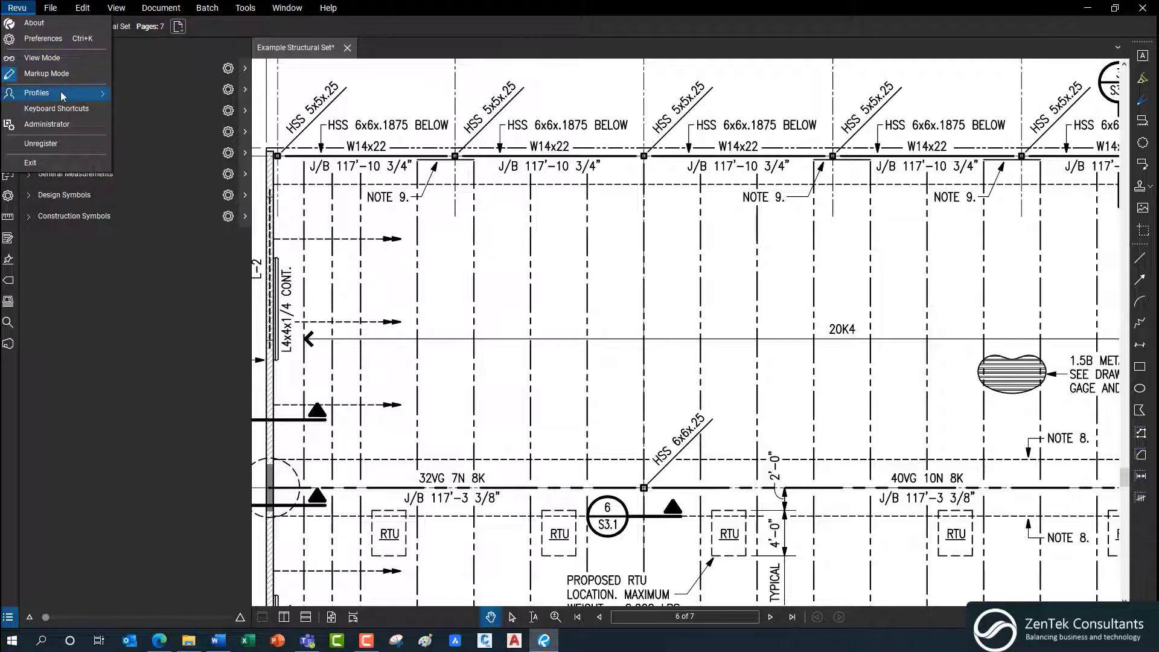
mouse_move(63, 96)
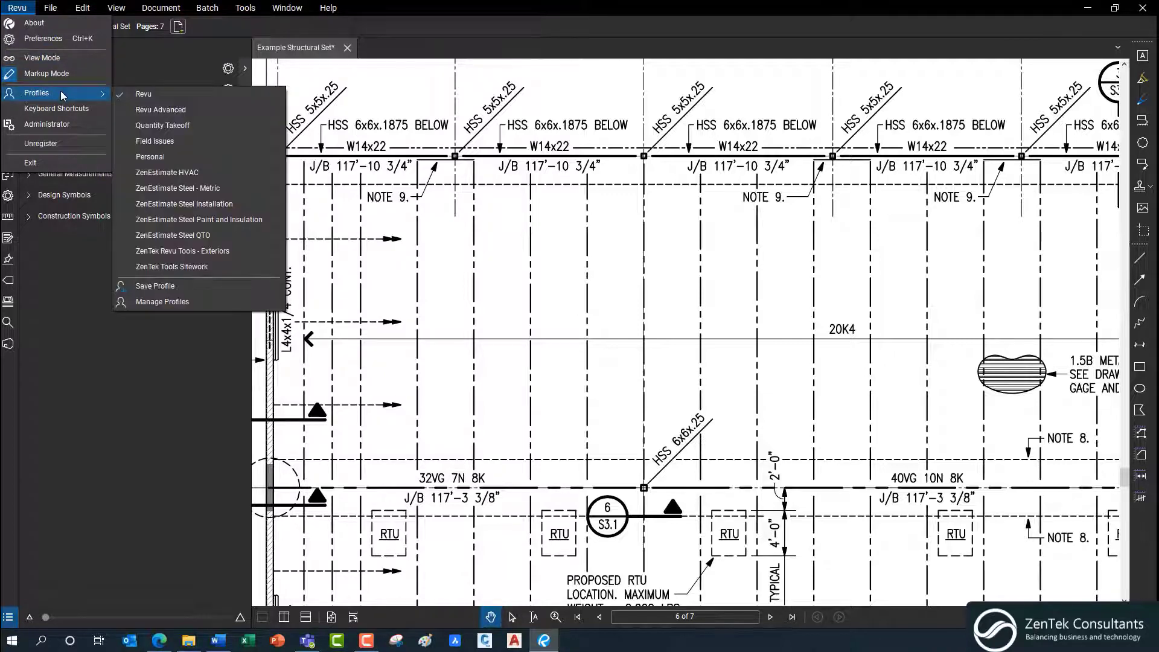
left_click(182, 238)
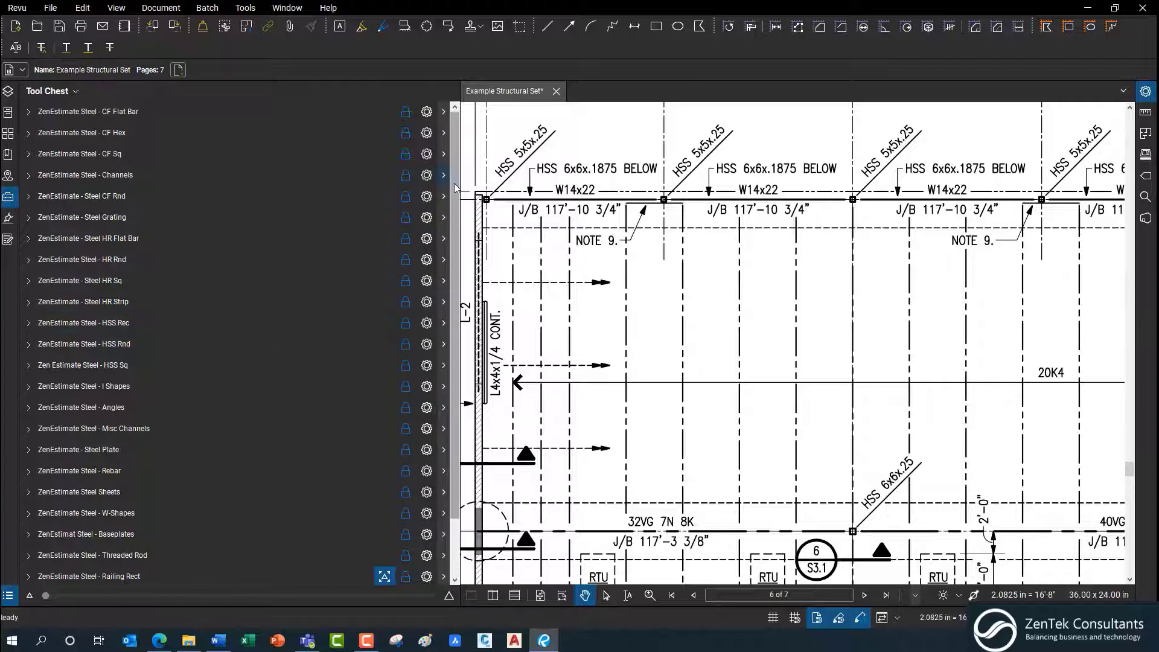
- Show the empty Markups List with Size or Weight per ft., Total Tons and Total Cost columns
scroll(448, 335, "down", 3)
scroll(449, 352, "up", 3)
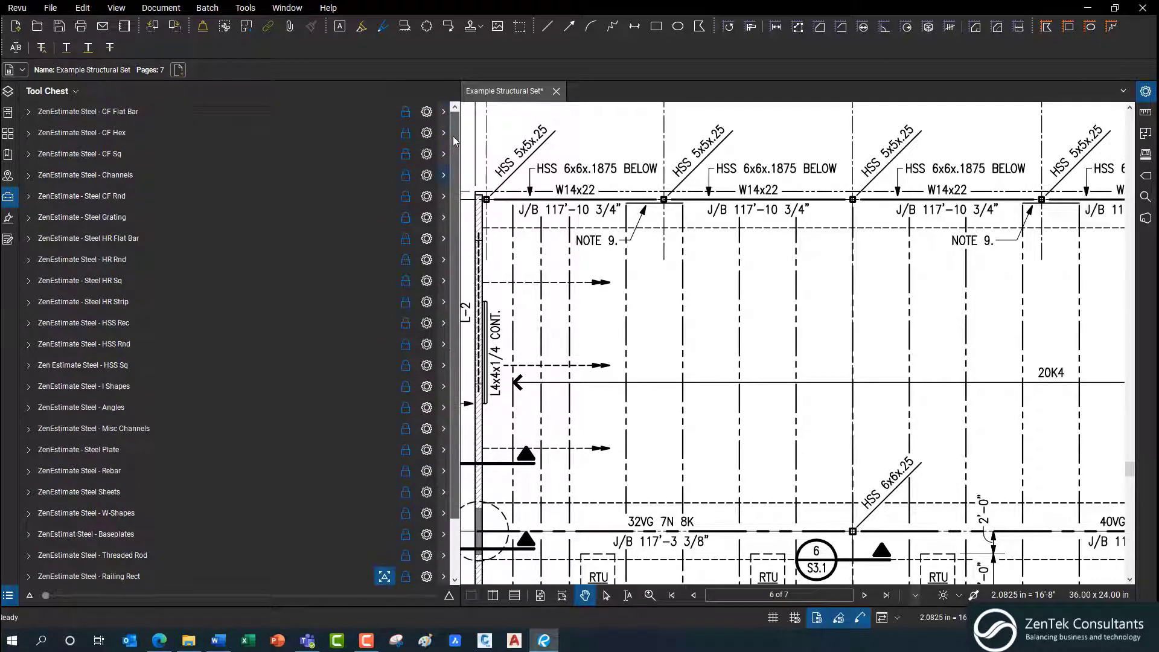
left_click(8, 597)
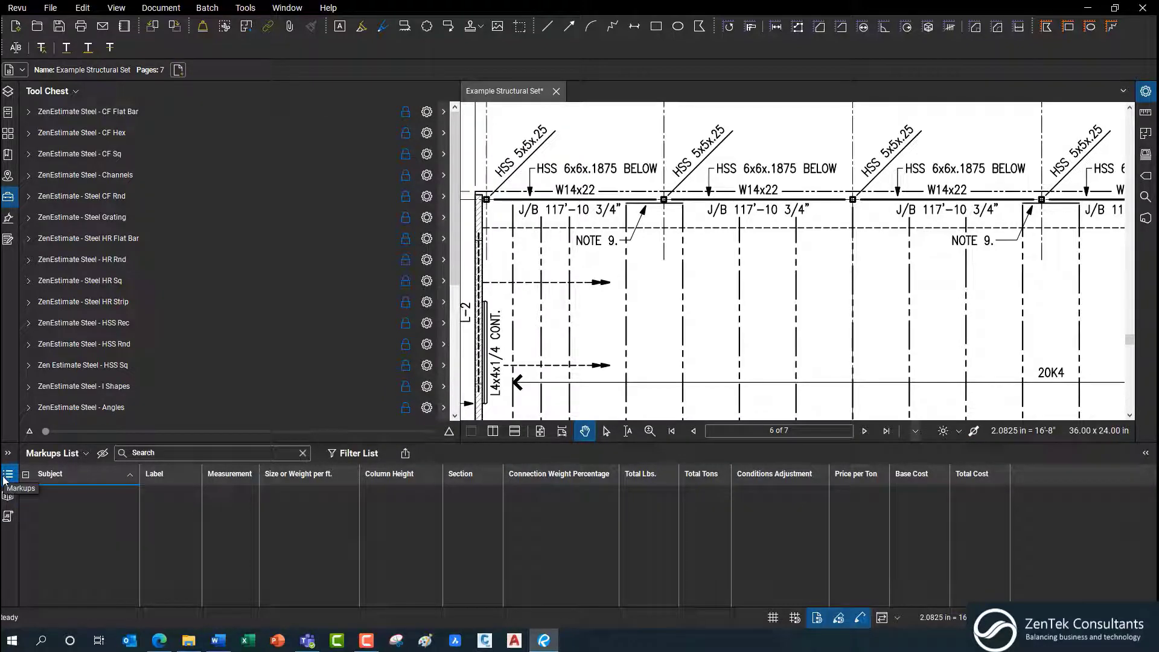
left_click(5, 476)
left_click(8, 596)
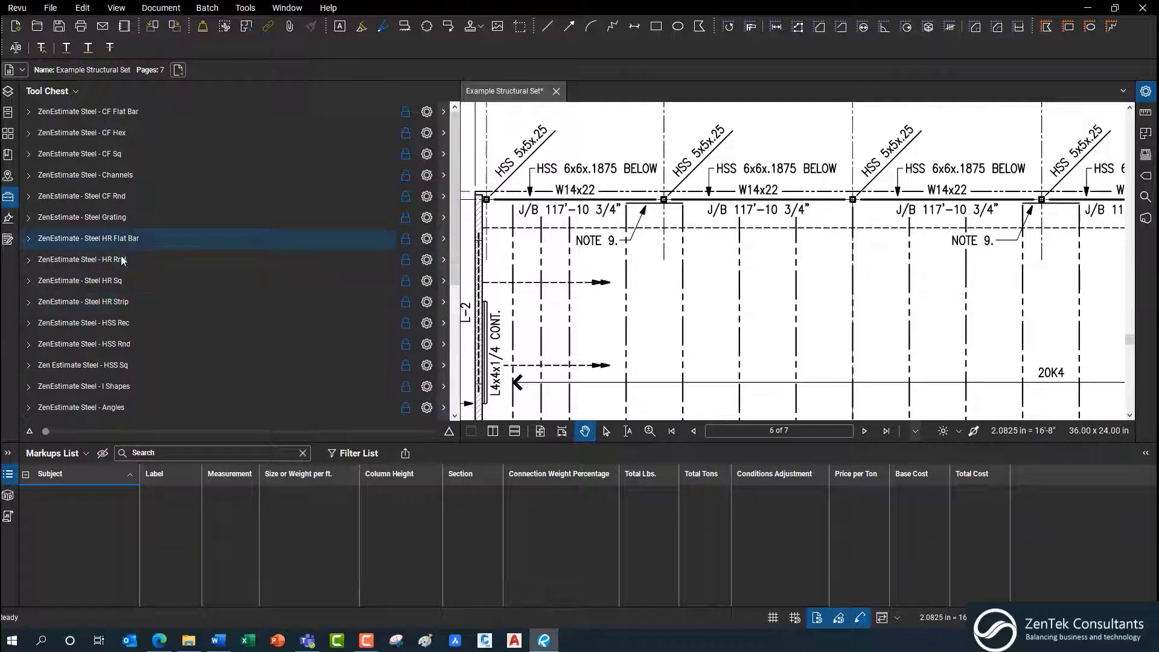
scroll(87, 349, "down", 2)
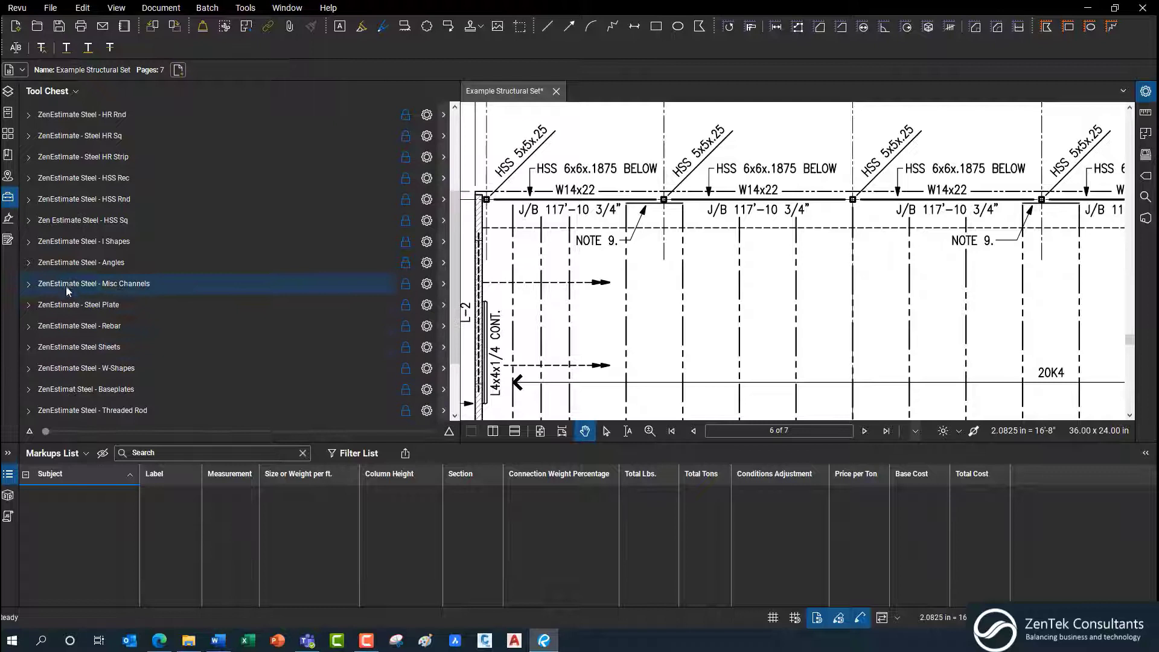
- Count the four Sq 5x5 columns on the top beam line, giving 4 count and 478.80 lbs
left_click(51, 220)
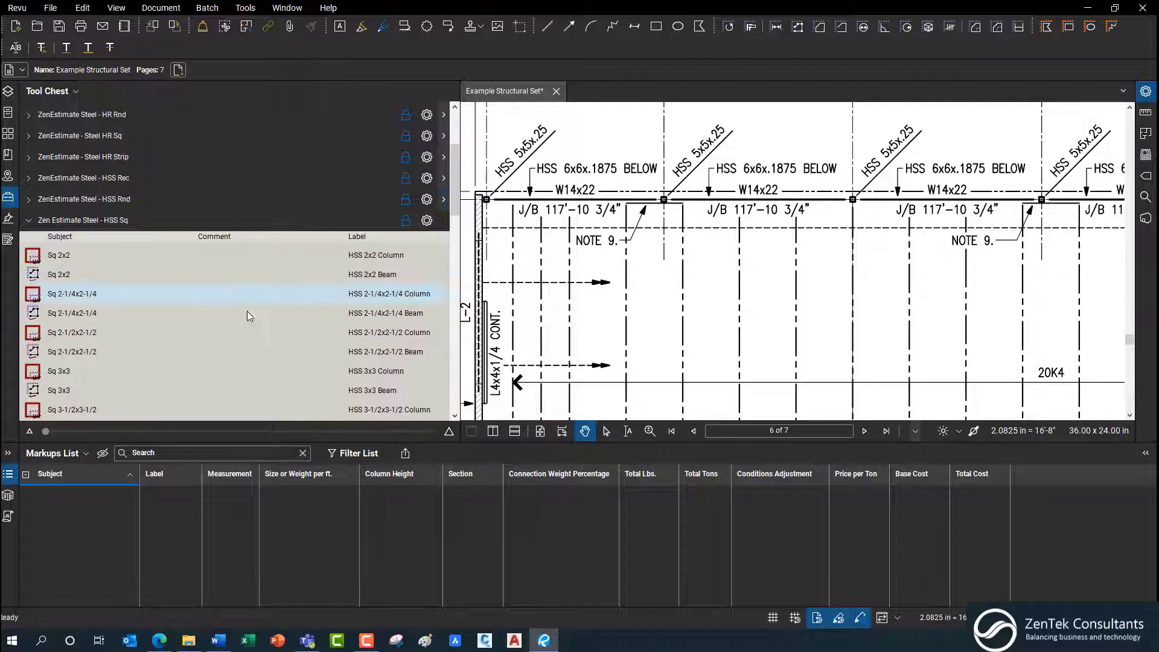
left_click(206, 335)
scroll(199, 338, "down", 3)
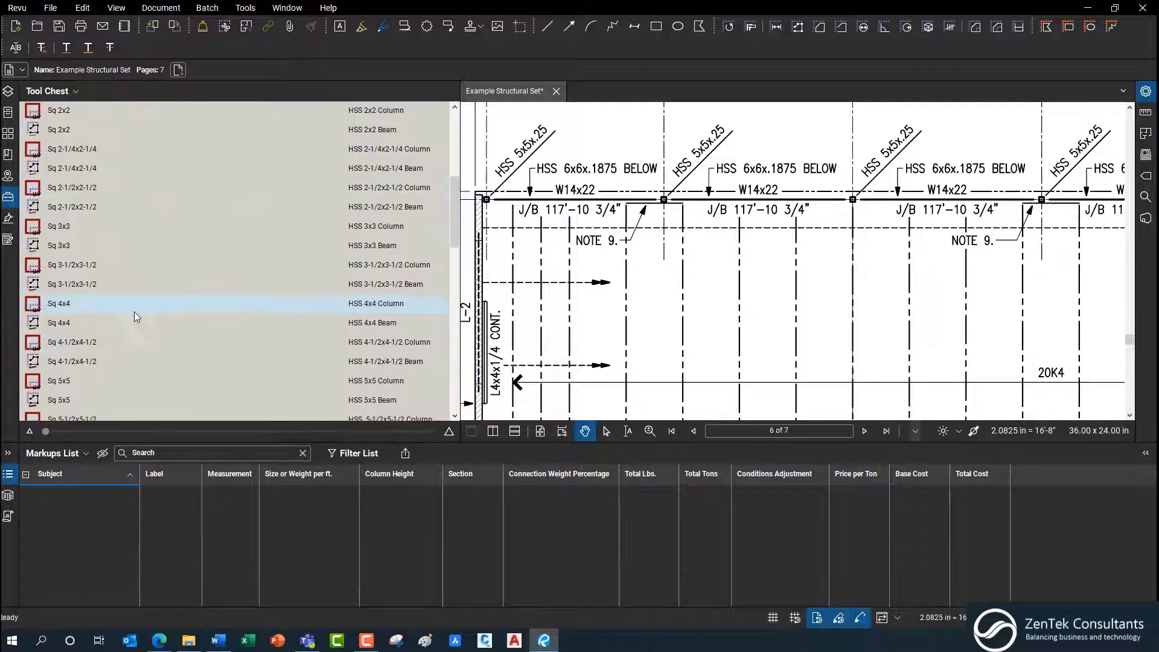
scroll(128, 316, "down", 3)
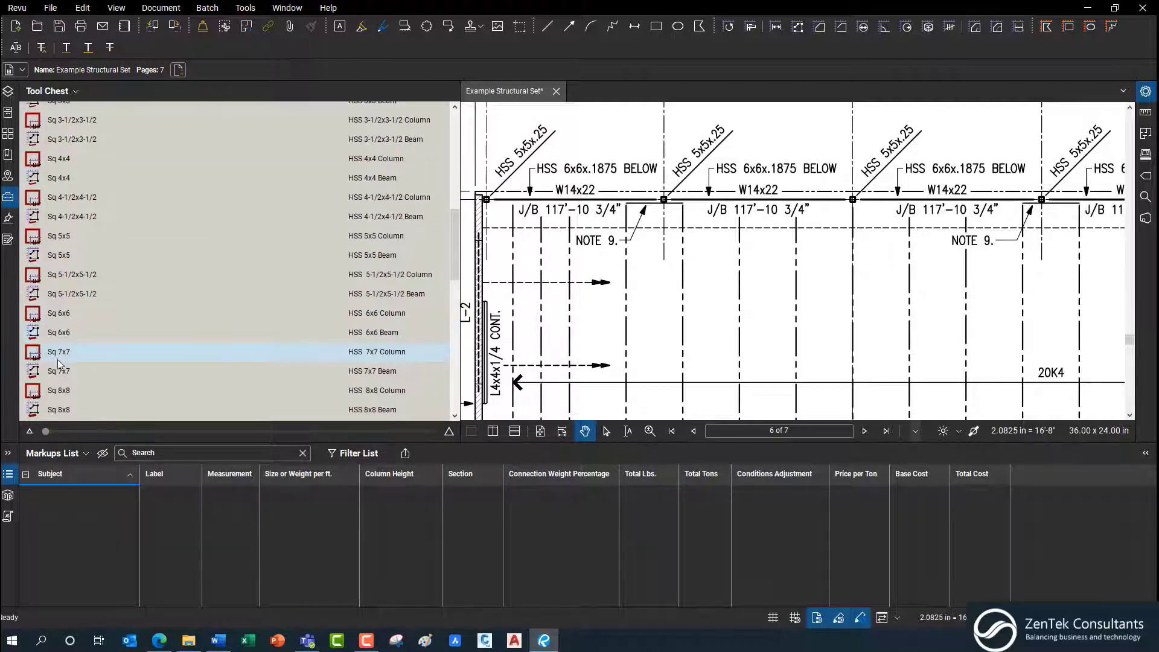
left_click(68, 239)
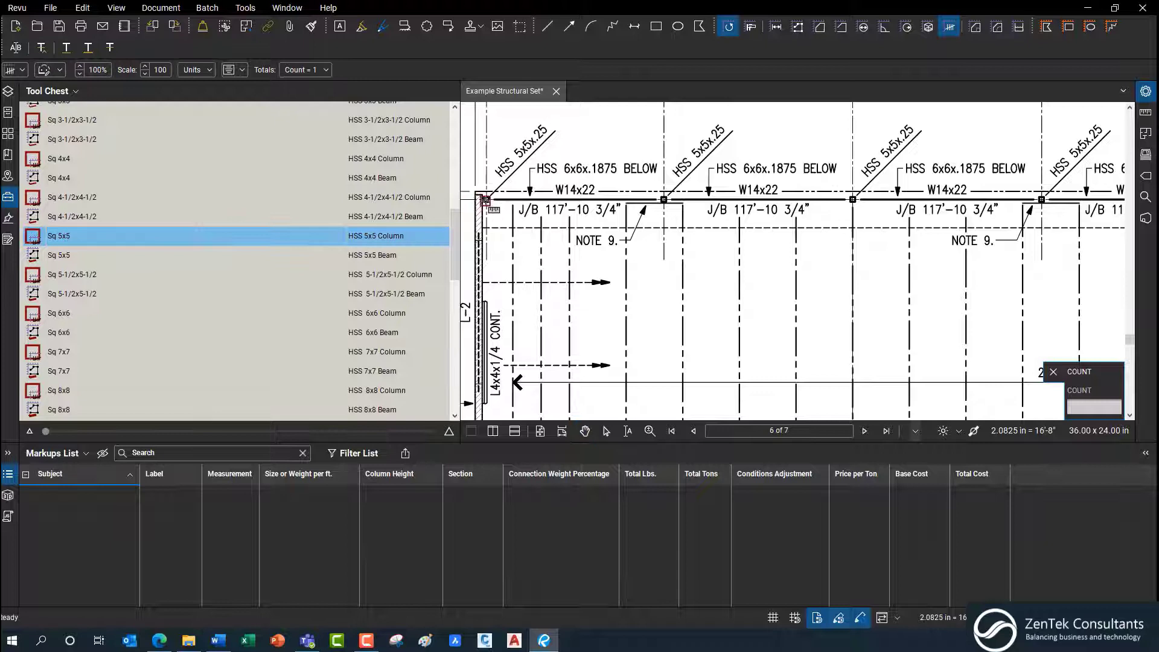
left_click(664, 199)
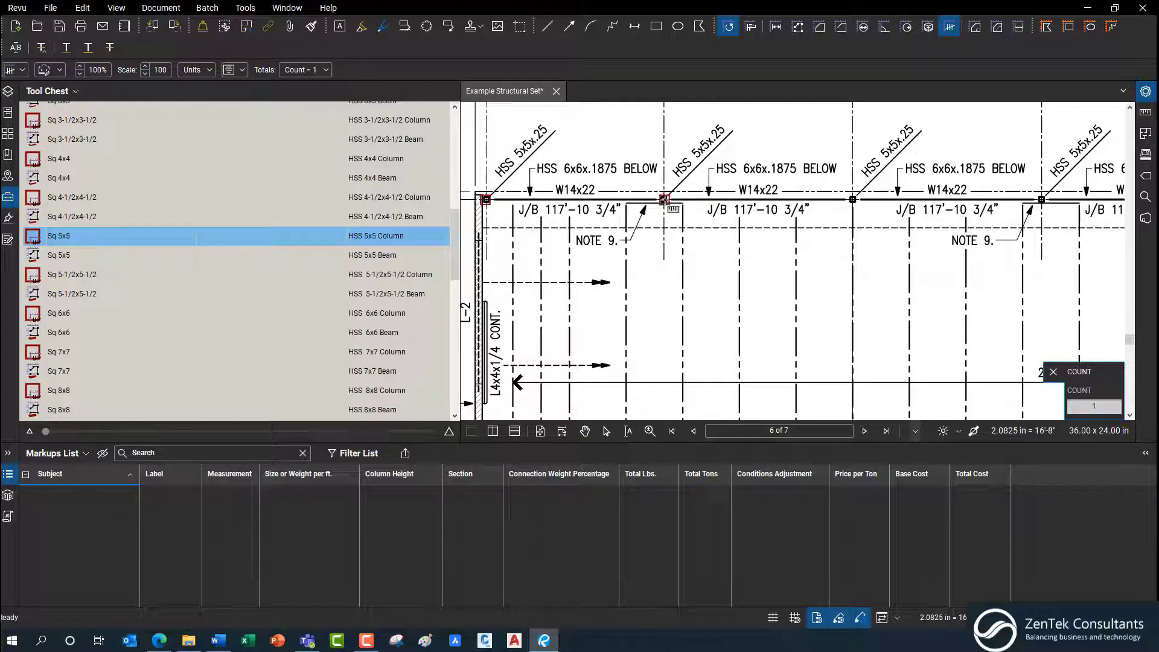
left_click(851, 199)
left_click(1040, 200)
key("Escape")
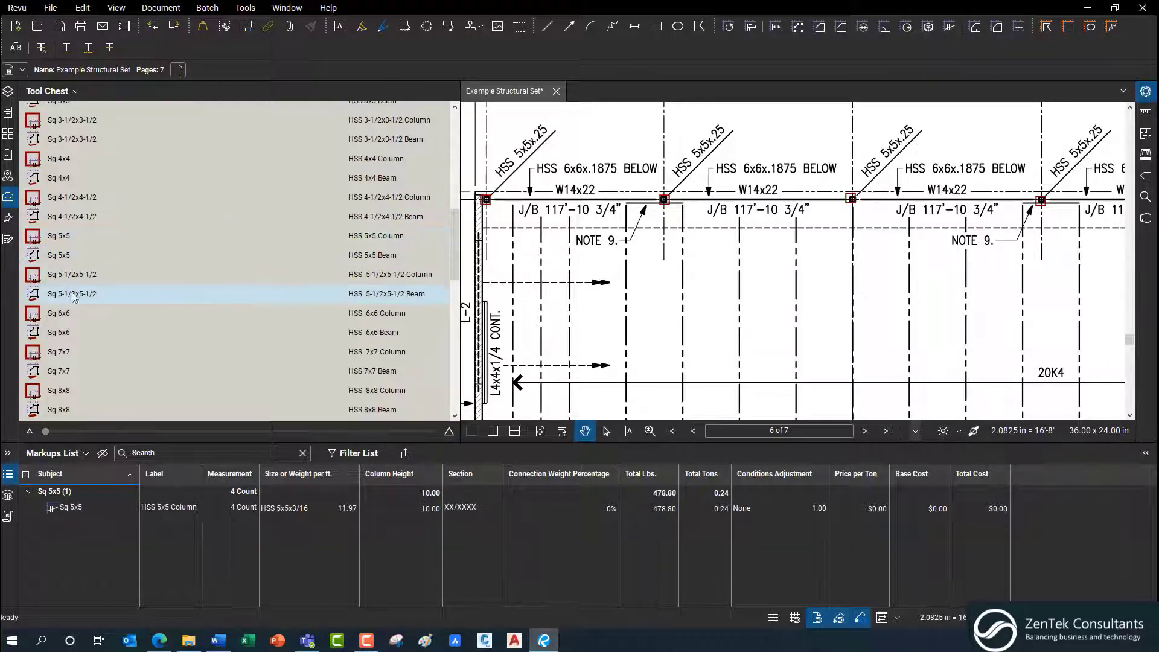
- Trace the first Sq 6x6 beam from the left column, measuring 15'-8"
left_click(71, 336)
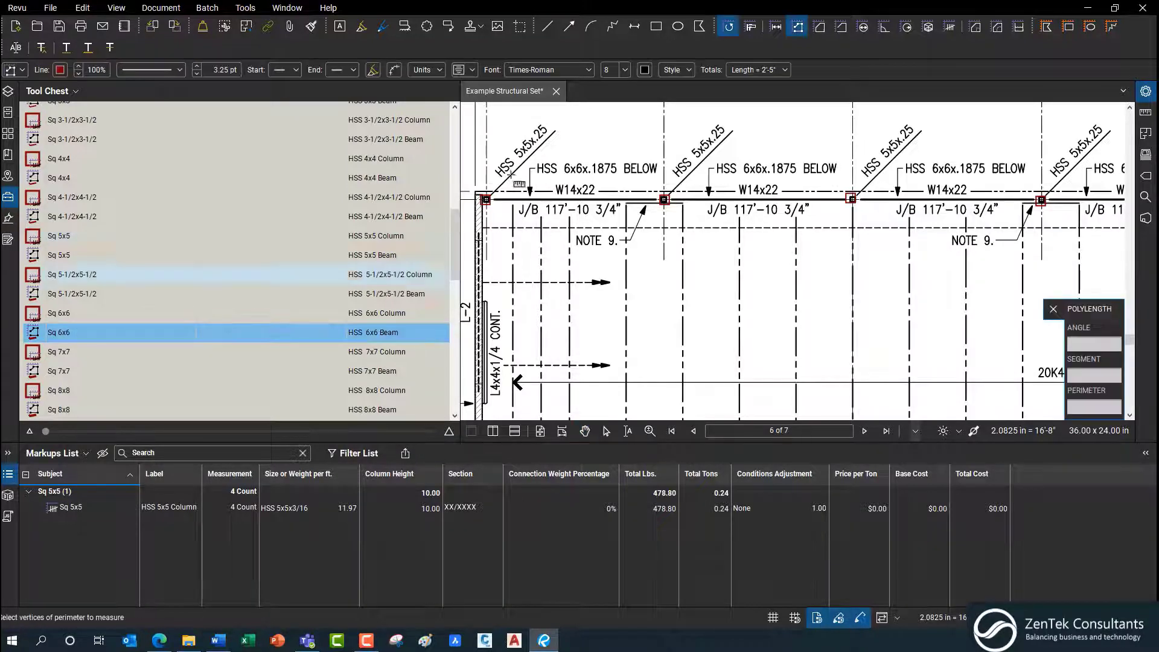
scroll(501, 194, "up", 4)
scroll(489, 211, "up", 5)
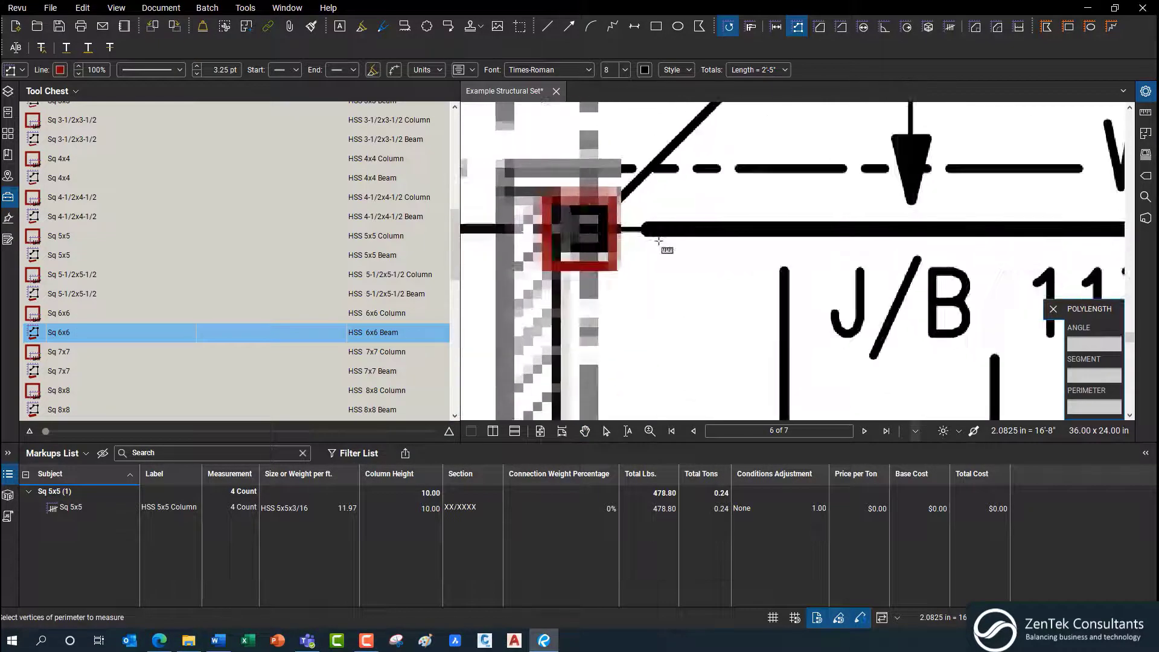
left_click(591, 232)
scroll(749, 245, "down", 3)
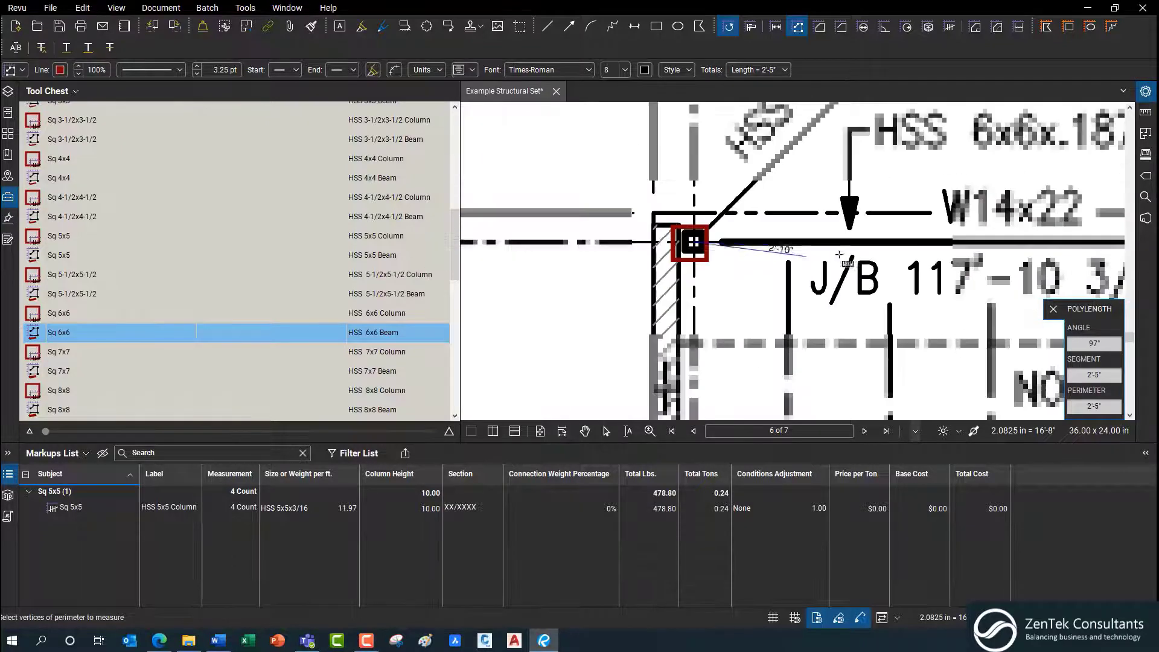
scroll(912, 256, "up", 4)
scroll(717, 253, "up", 2)
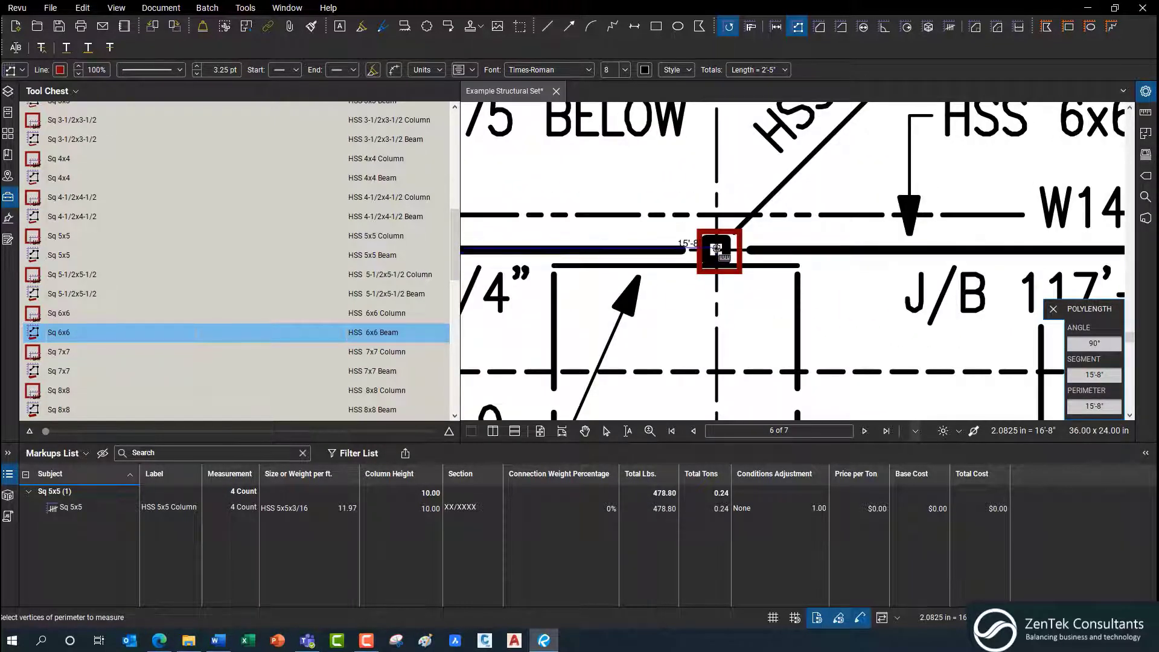
double_click(717, 252)
- Trace the second Sq 6x6 beam span at 16'-8"
left_click(723, 249)
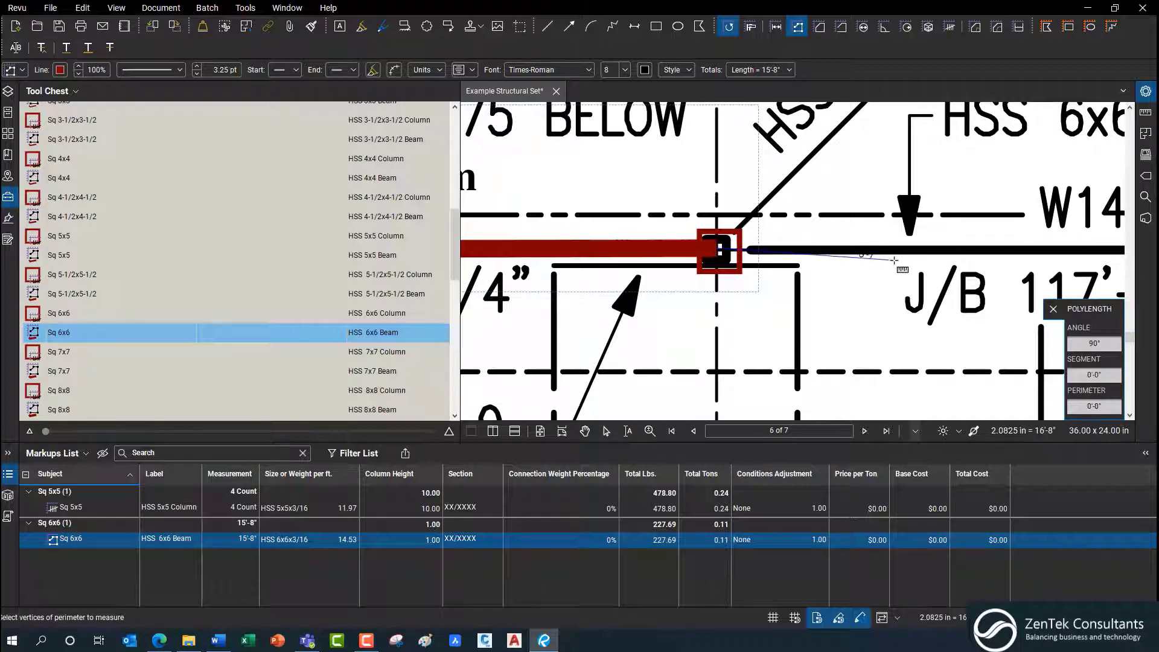
scroll(721, 254, "down", 3)
scroll(543, 254, "up", 1)
scroll(717, 261, "up", 2)
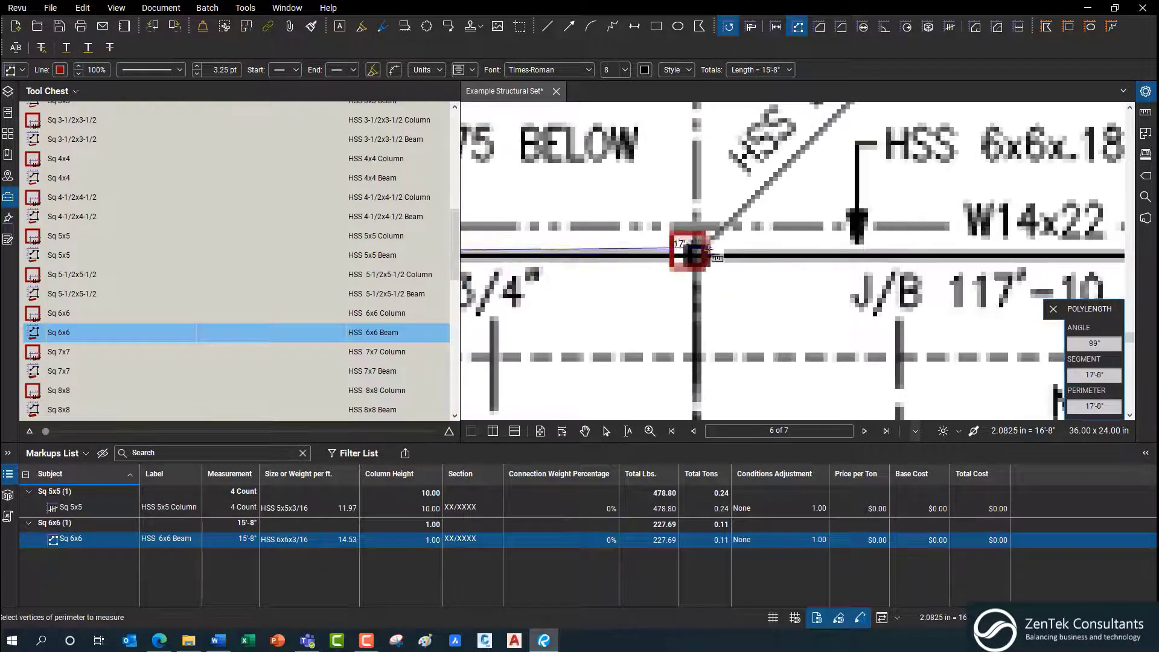
double_click(696, 255)
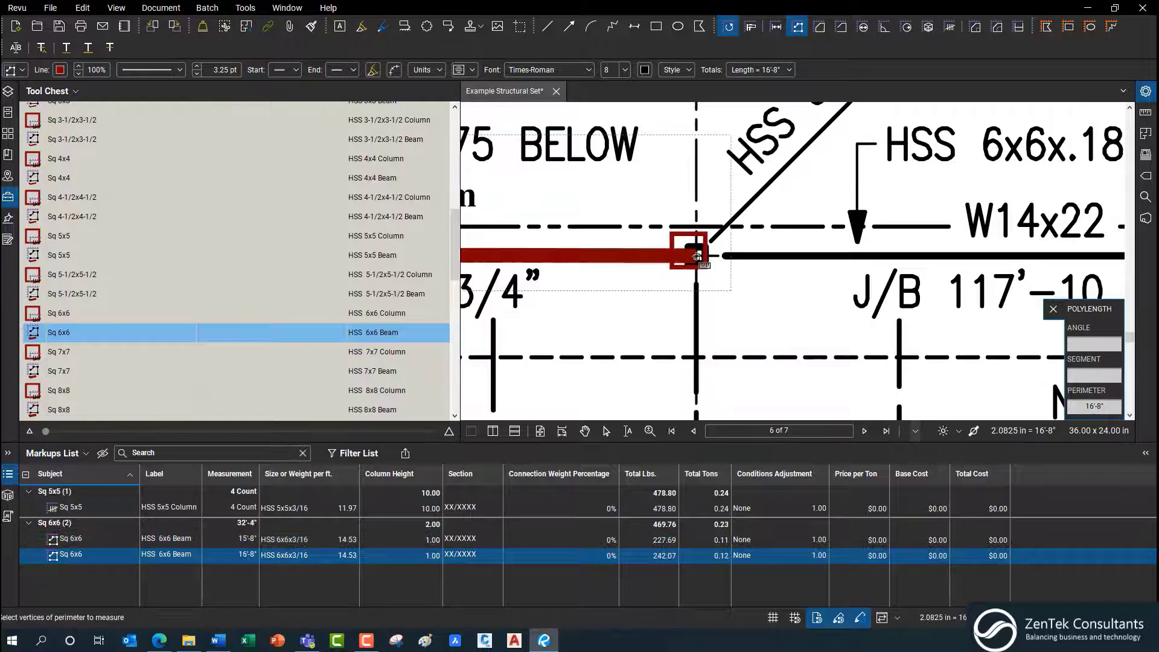
- Trace the third Sq 6x6 beam span of 16'-7", bringing the group to 710.23 lbs
left_click(695, 255)
left_click_drag(1102, 246, 750, 271)
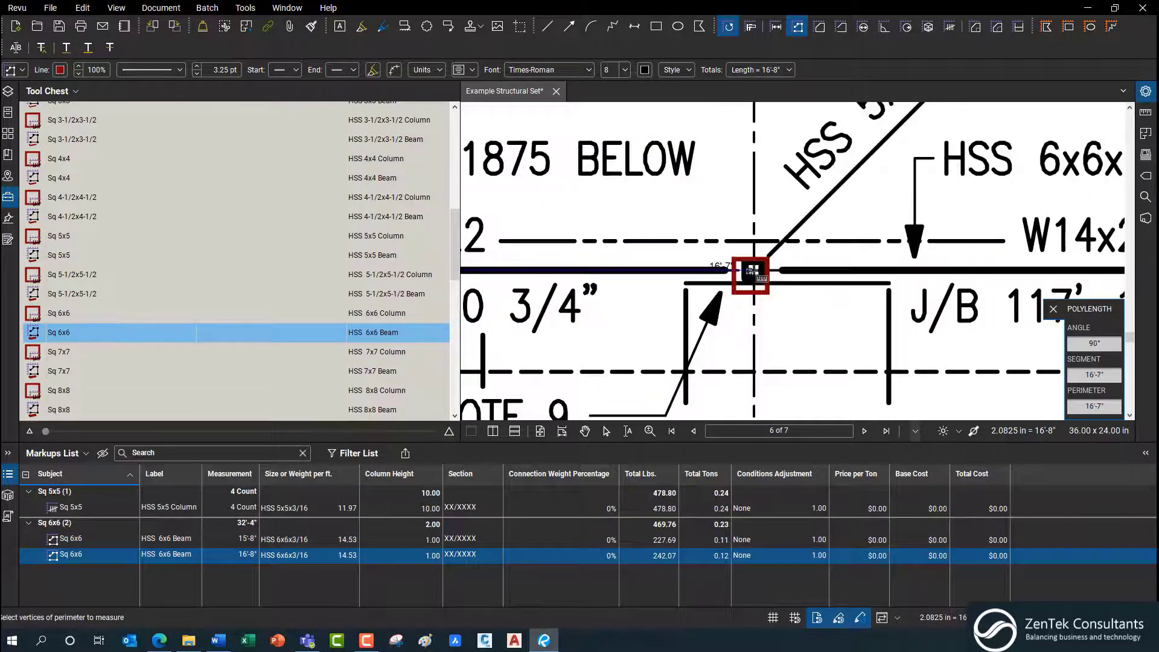
double_click(751, 271)
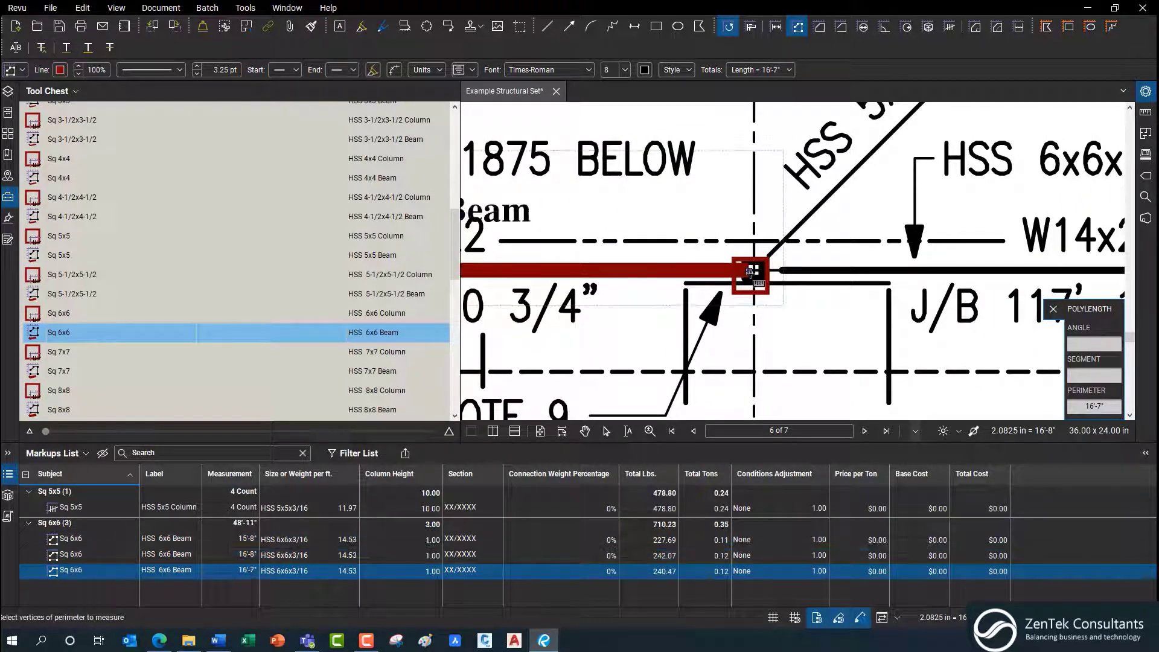
scroll(641, 350, "down", 3)
scroll(919, 195, "up", 5)
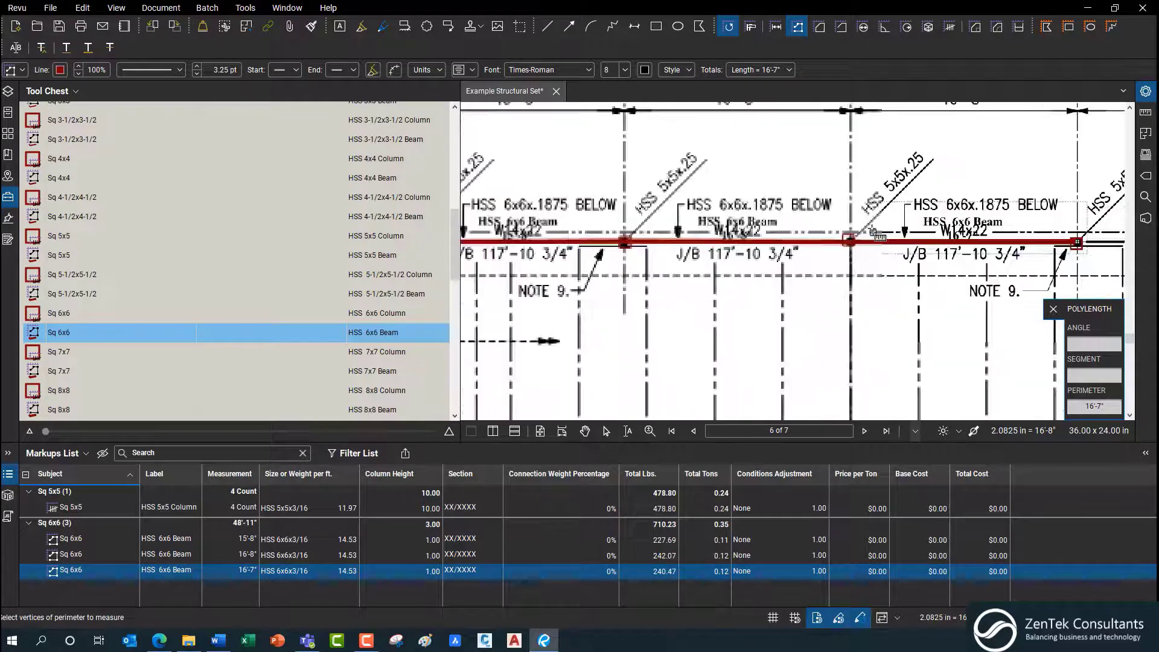
scroll(918, 195, "down", 1)
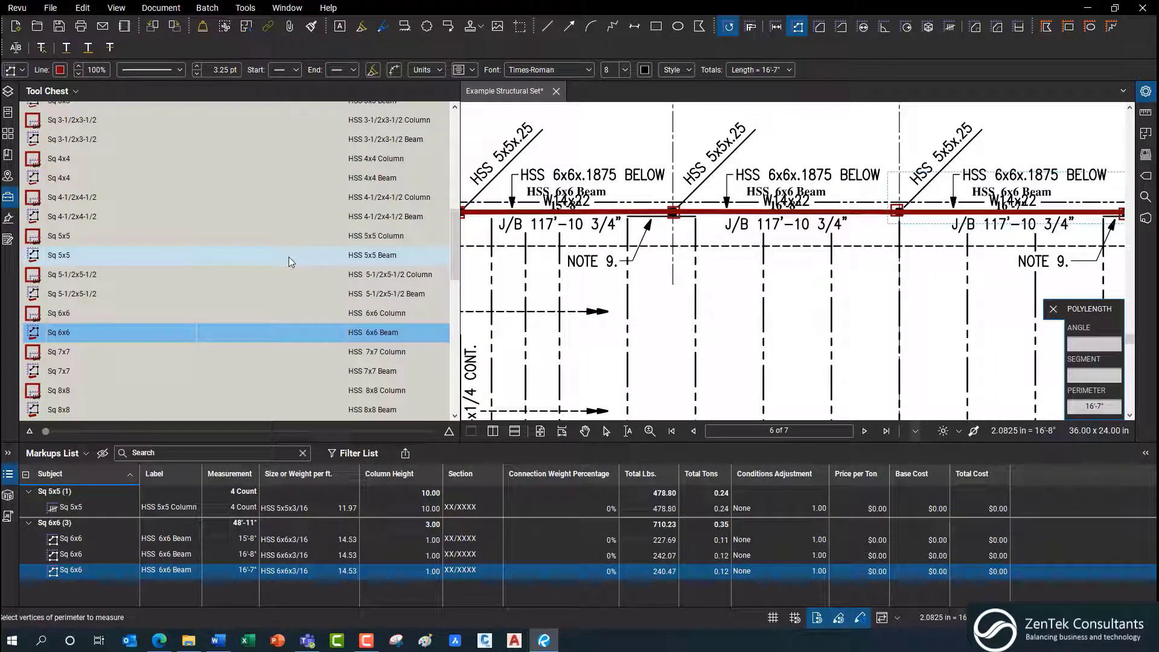
- Exit the beam length tool and select the Sq 5x5 column row in the Markups List
key("Escape")
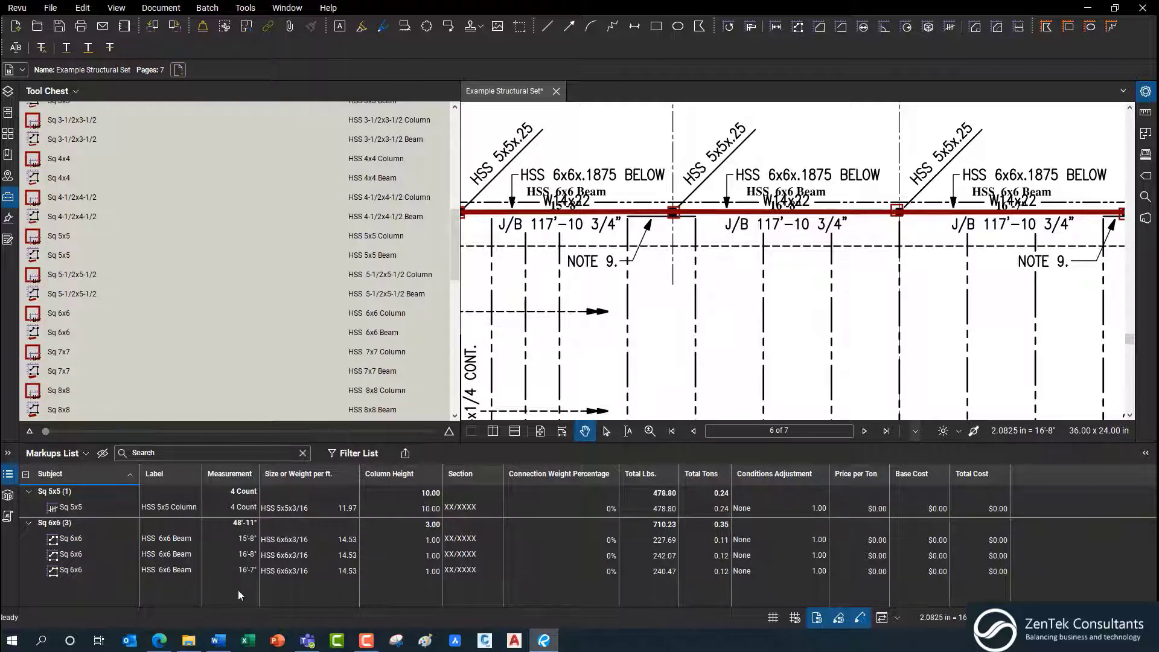
left_click(298, 512)
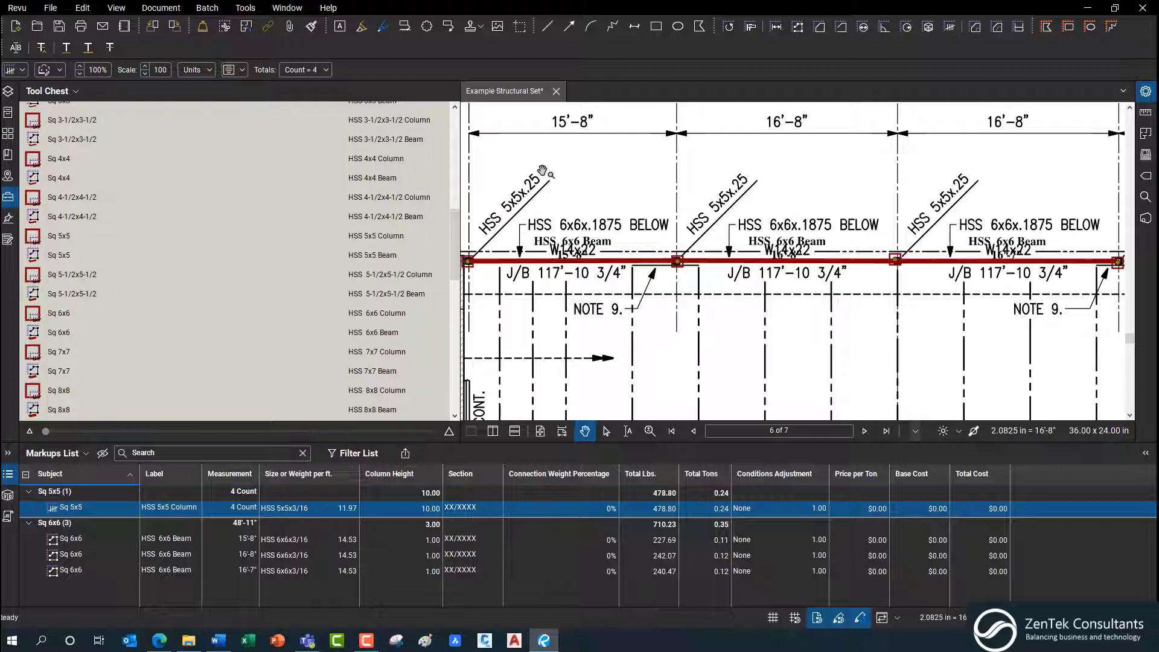
- Change the Sq 5x5 columns to HSS 5x5x1/4, raising the total to 624.80 lbs
left_click(310, 512)
left_click(310, 511)
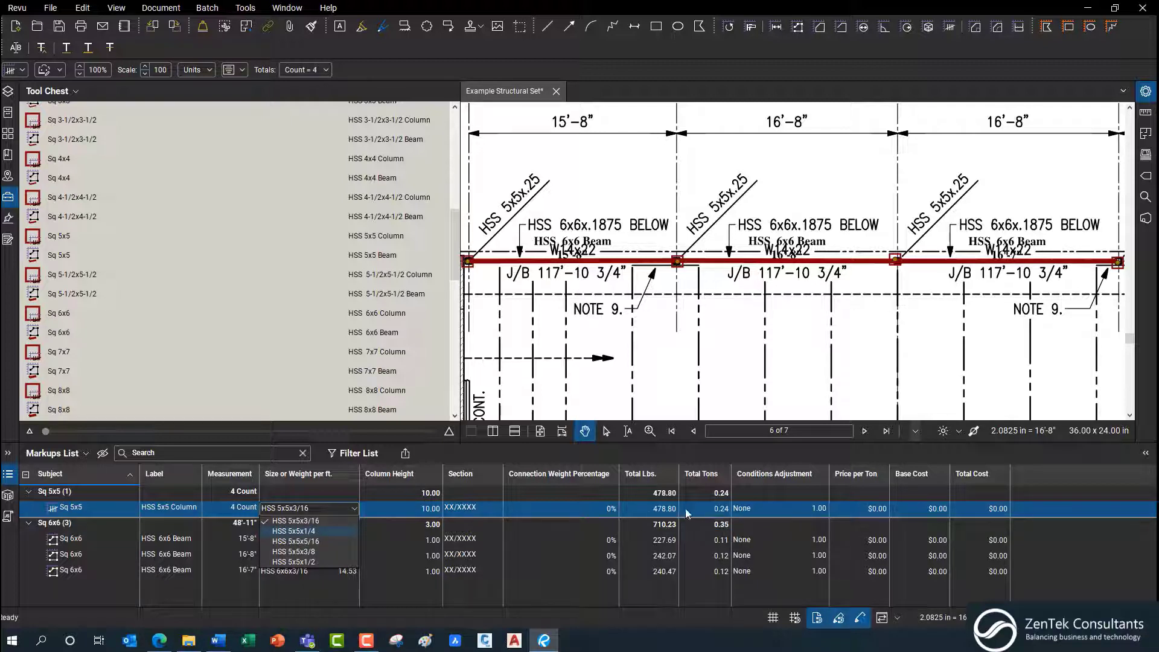
left_click(312, 531)
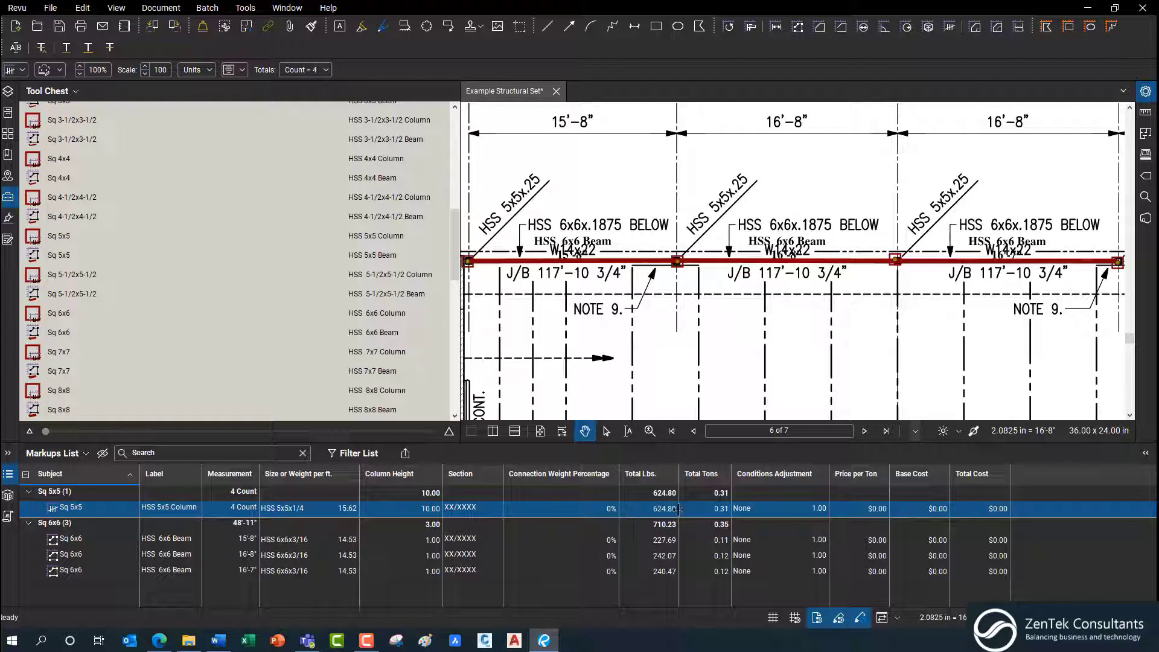
- Keep the Sq 6x6 beams at HSS 6x6x3/16, then begin editing the Sq 5x5 Column Height
left_click(303, 543)
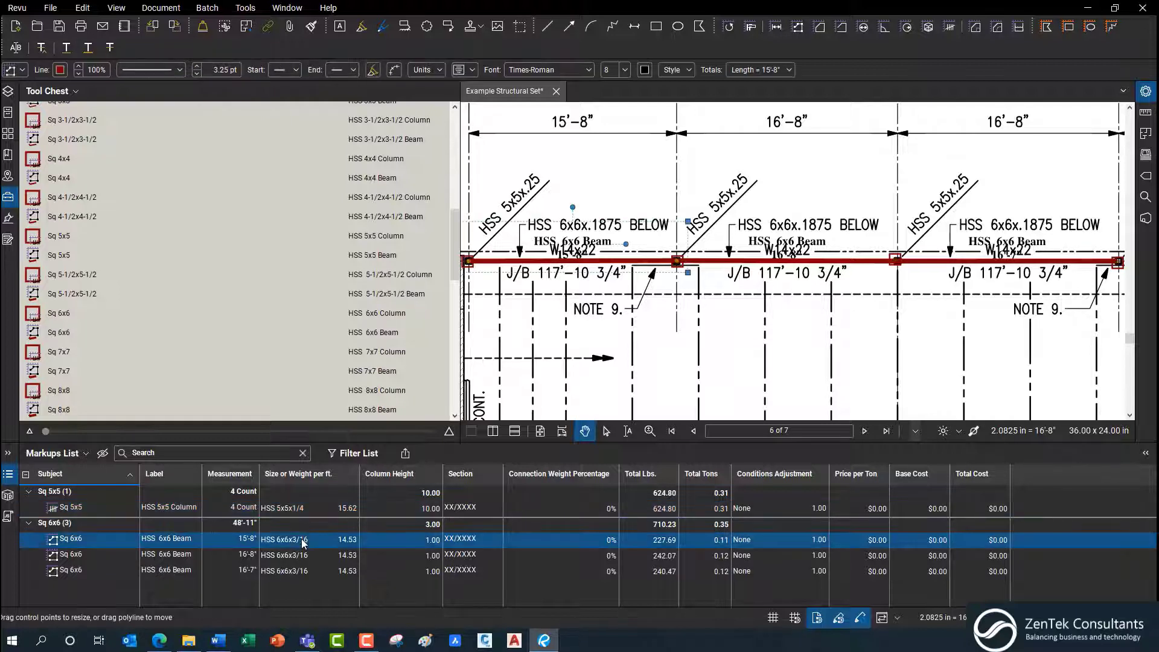
left_click(303, 543)
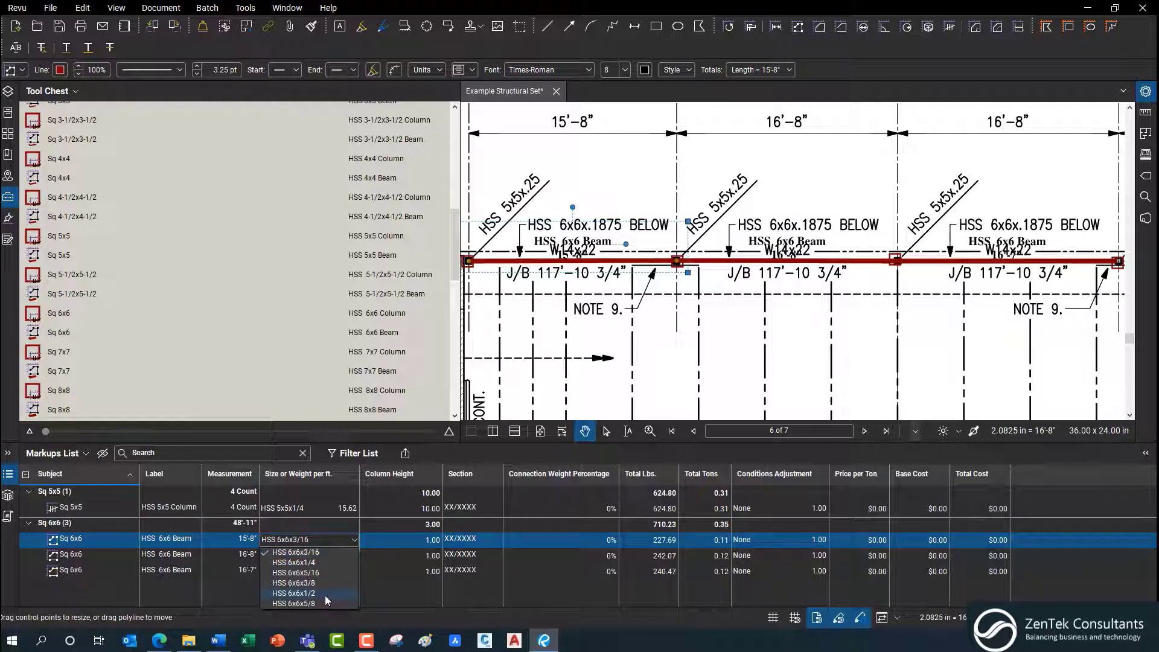
left_click(491, 450)
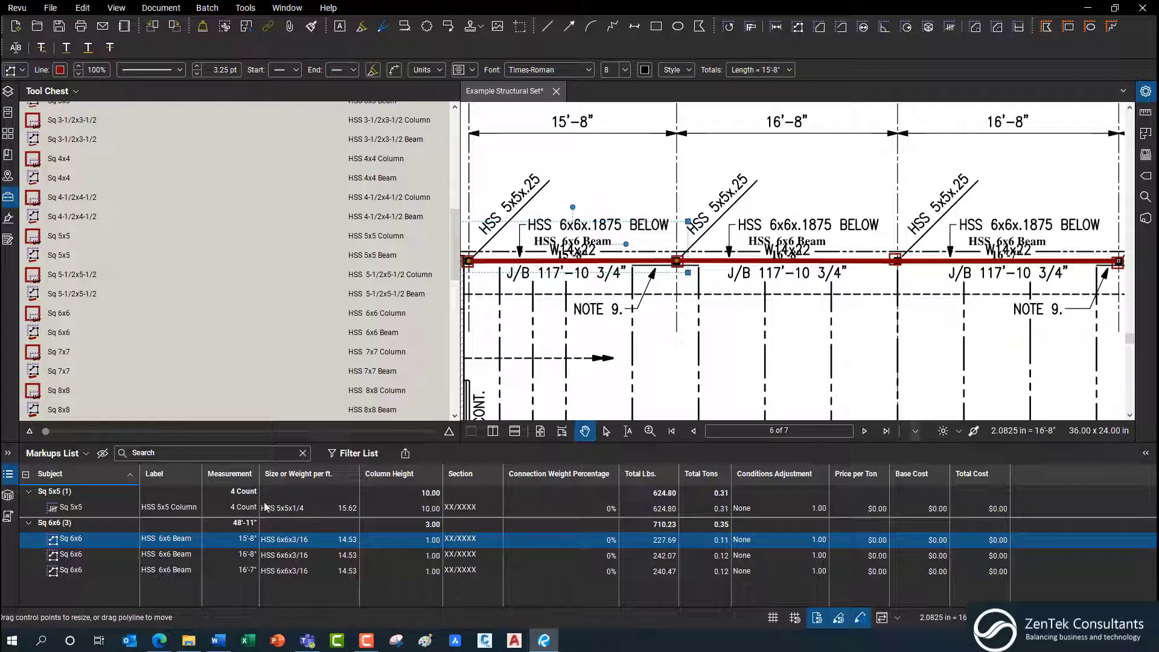
left_click(335, 512)
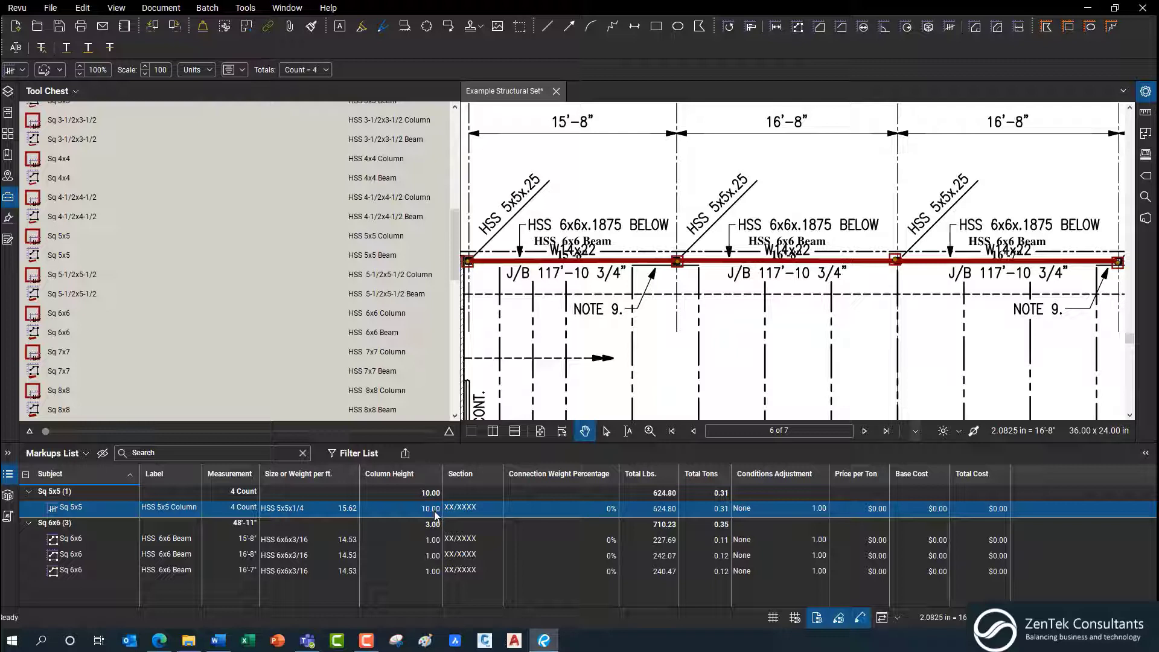
left_click(435, 512)
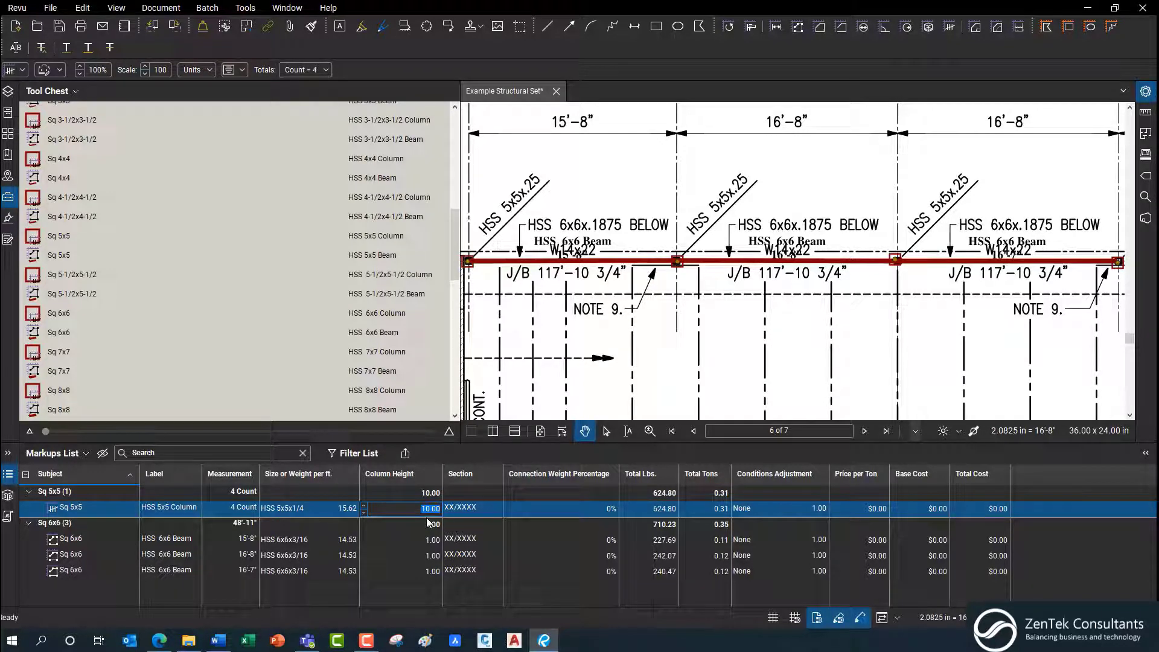
- Give the Sq 5x5 columns height 12.00, section 3/S3.1 and connection weight .03, totalling 772.25 lbs
type("12")
key("Return")
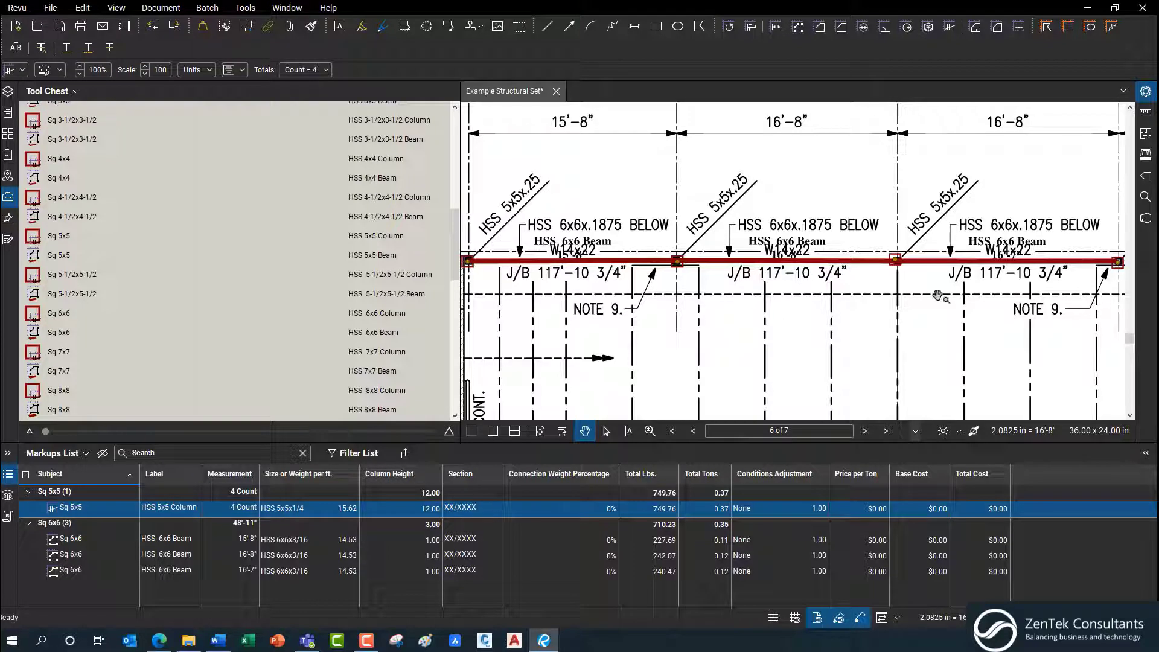
left_click_drag(990, 294, 1017, 279)
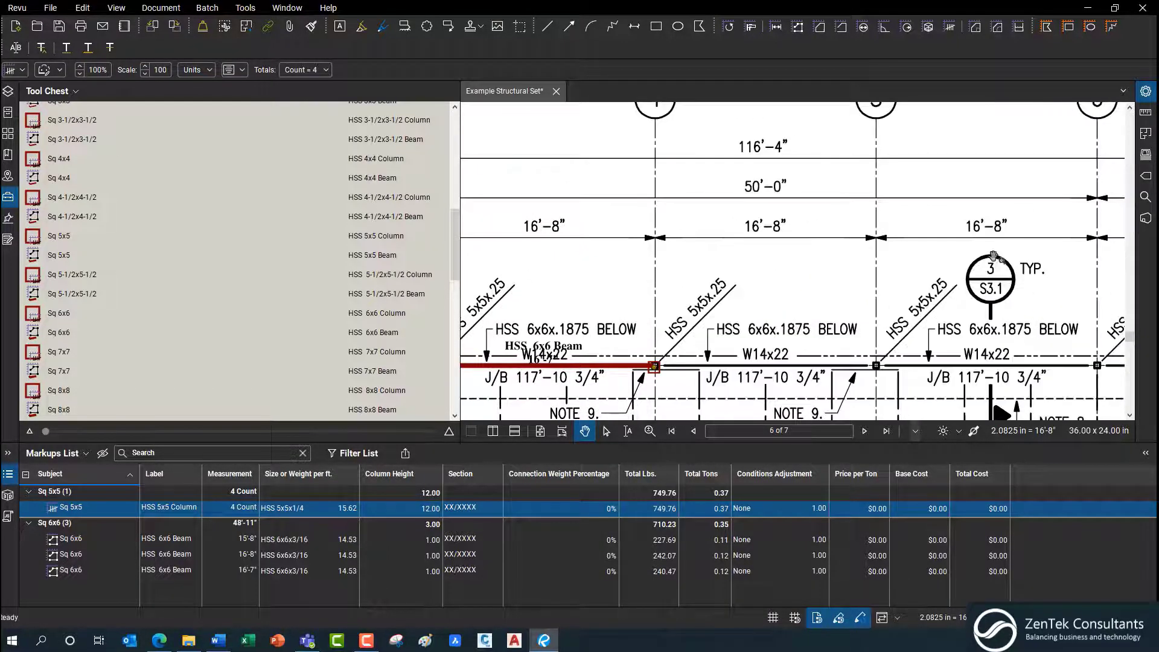
left_click(480, 510)
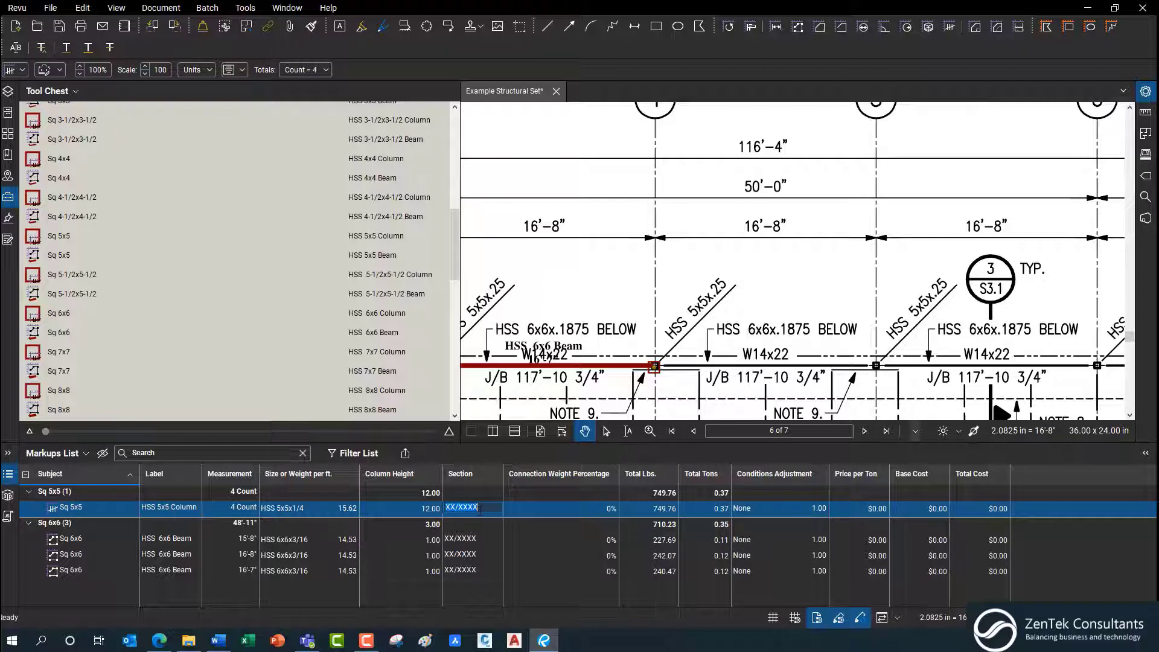
type("3/S3.")
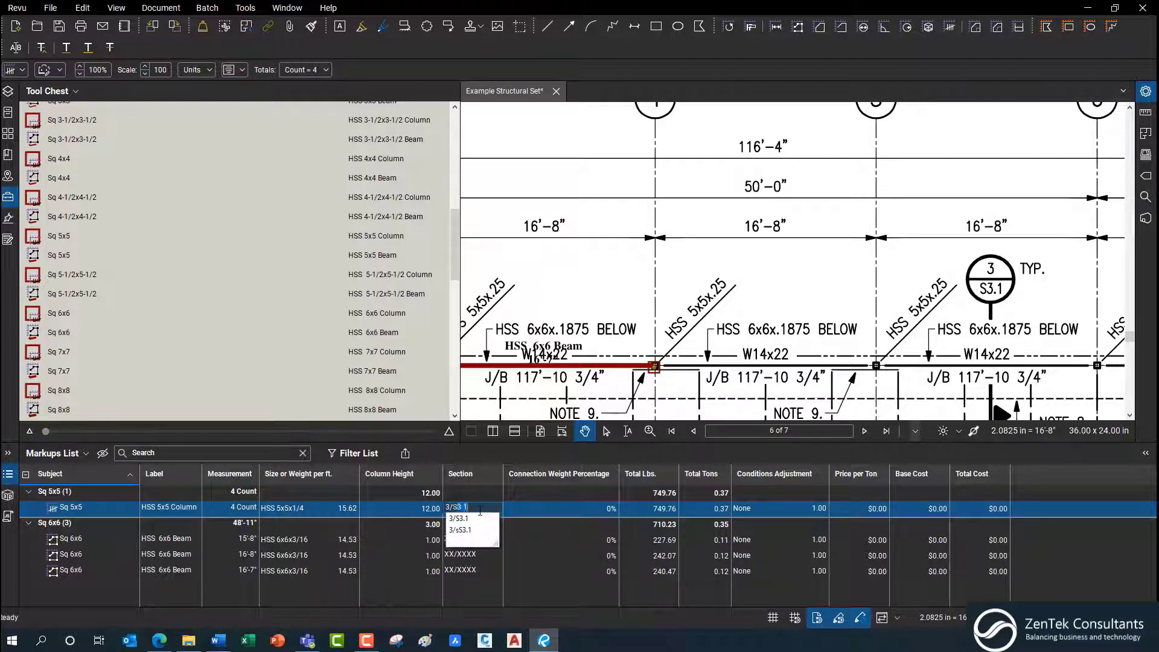
type("1")
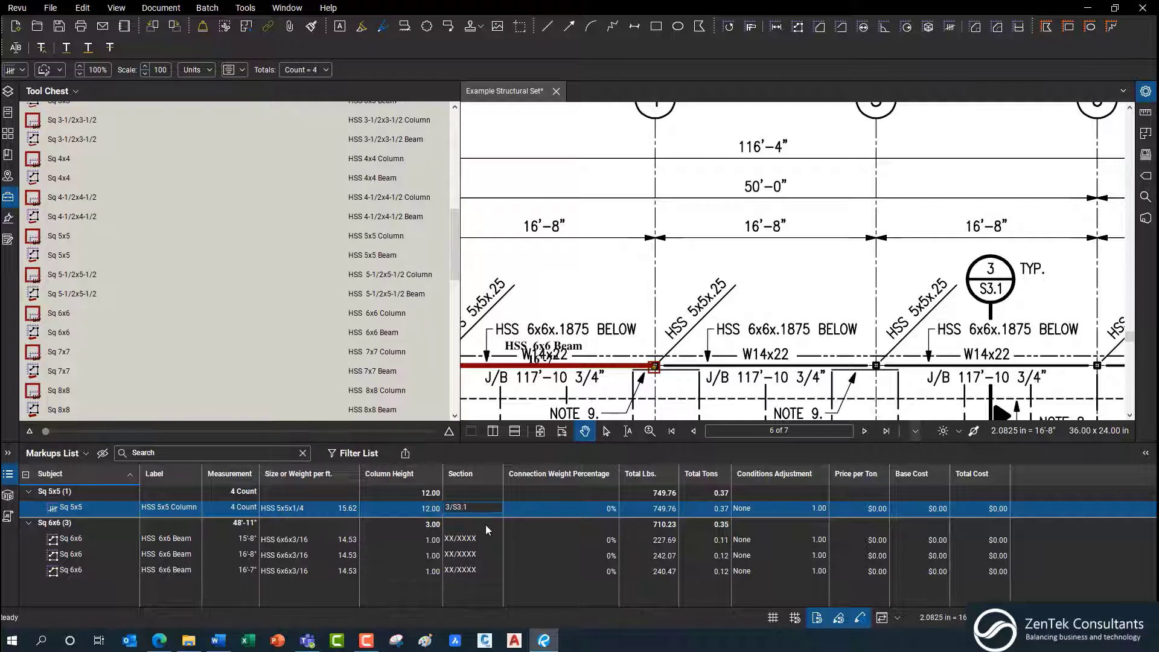
key("Return")
left_click(610, 510)
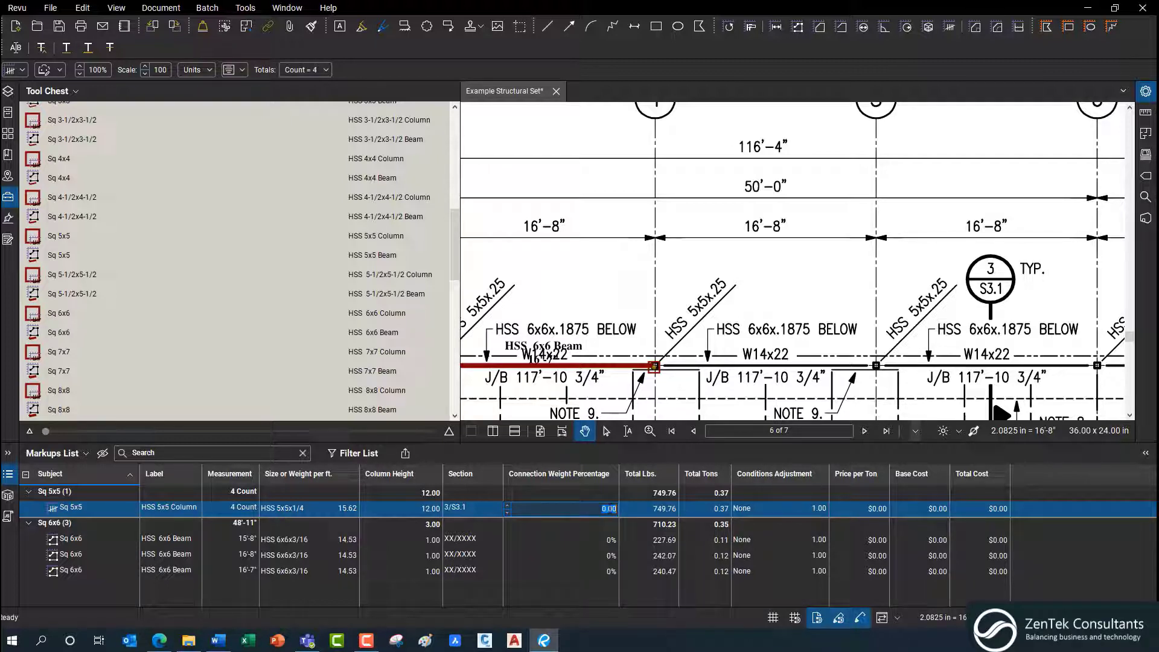
type(".03")
key("Return")
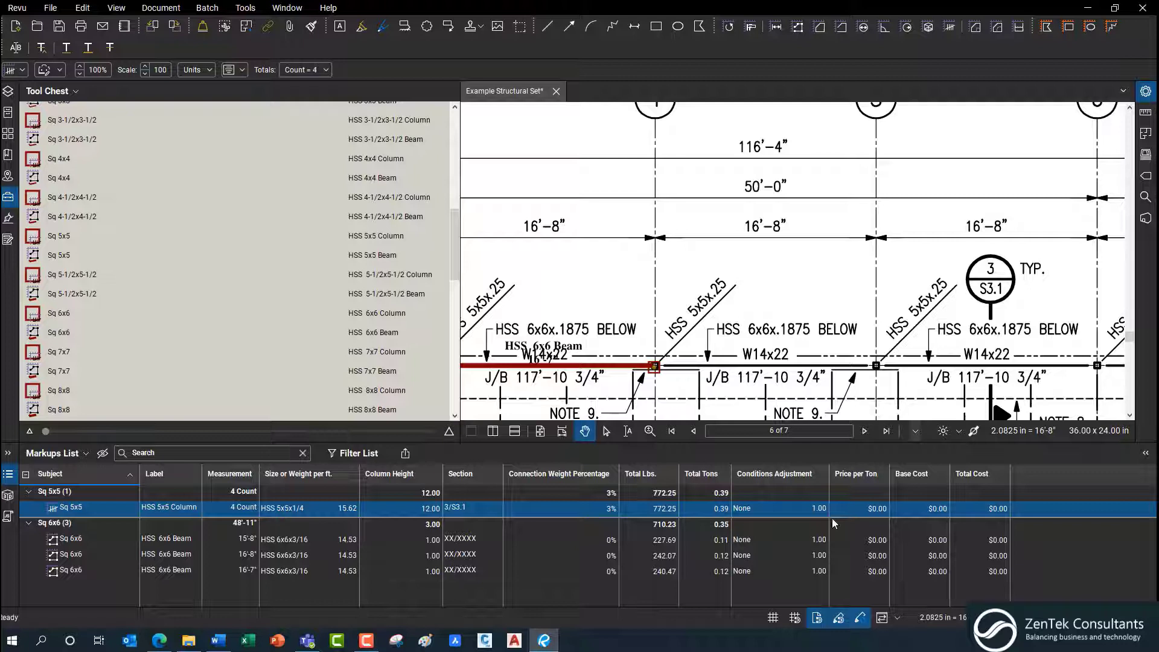
- Apply $460.00 per ton and the Work 21+ Stories Up adjustment to the columns, totalling $30,702.24
left_click(803, 509)
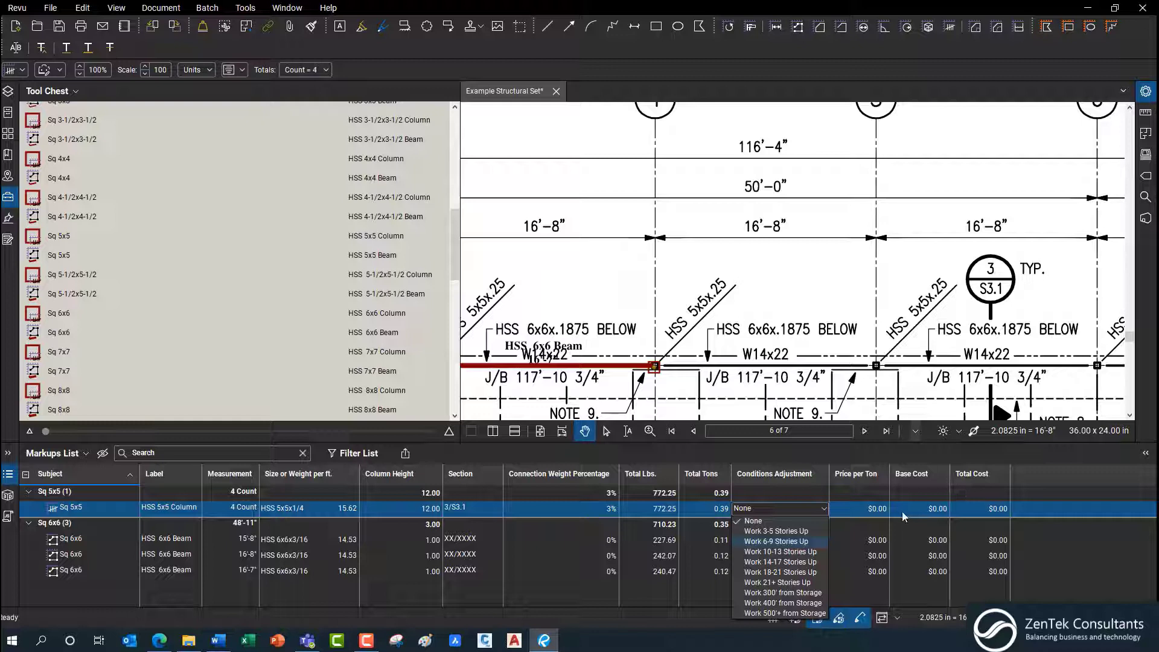
left_click(785, 573)
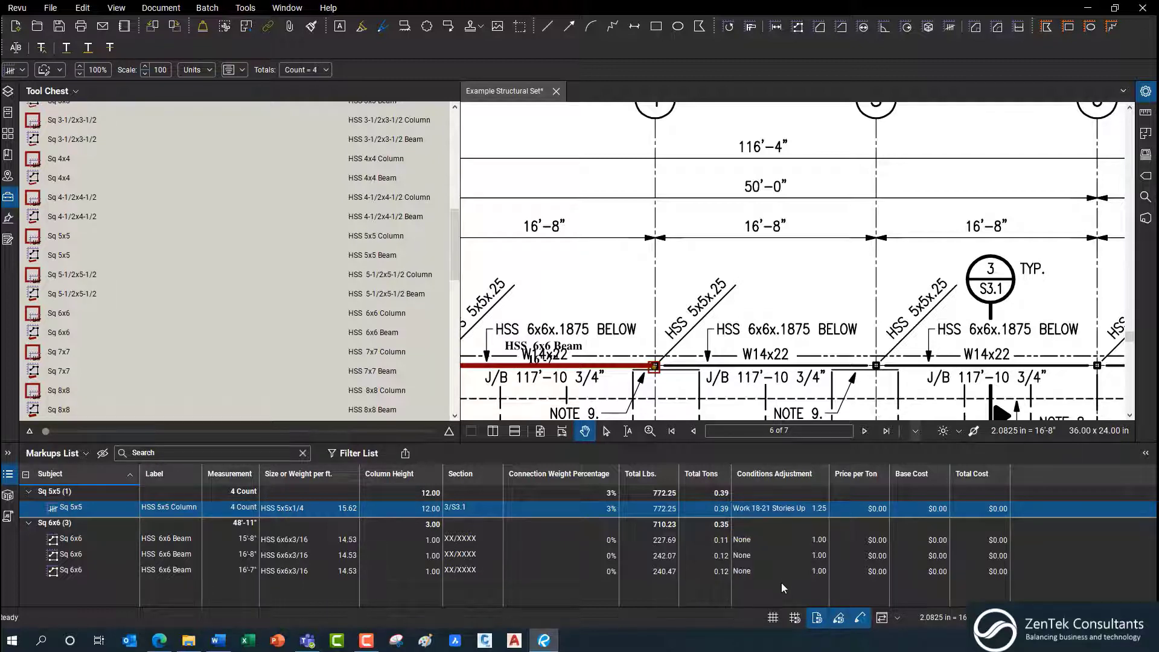
left_click(873, 509)
key("Return")
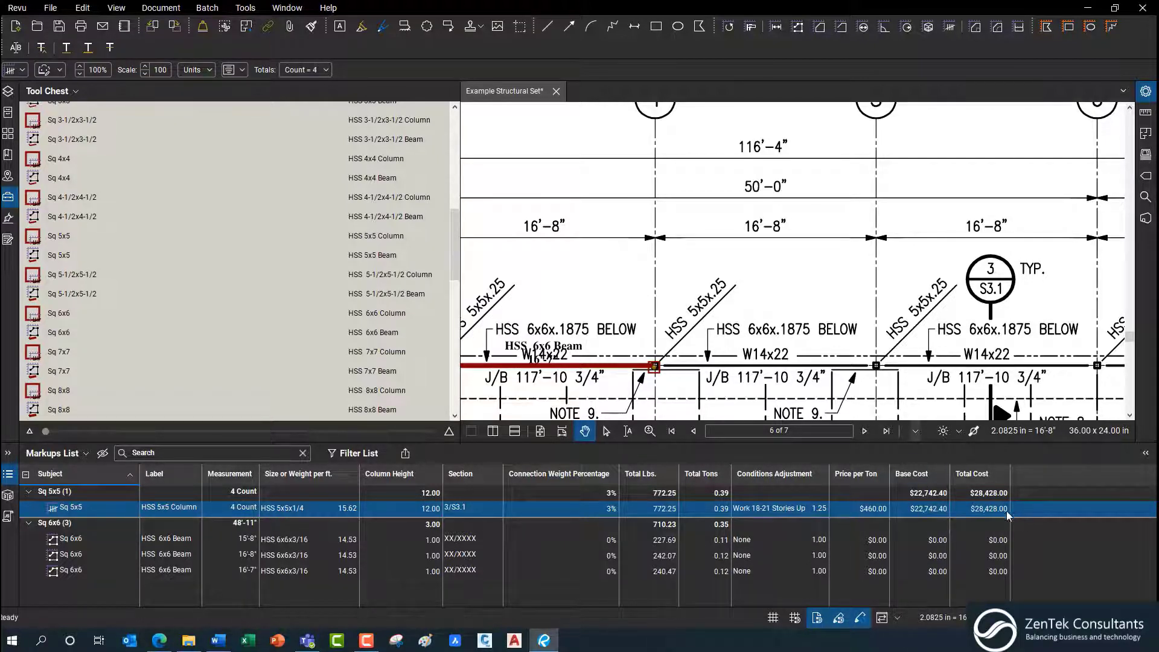
left_click(812, 511)
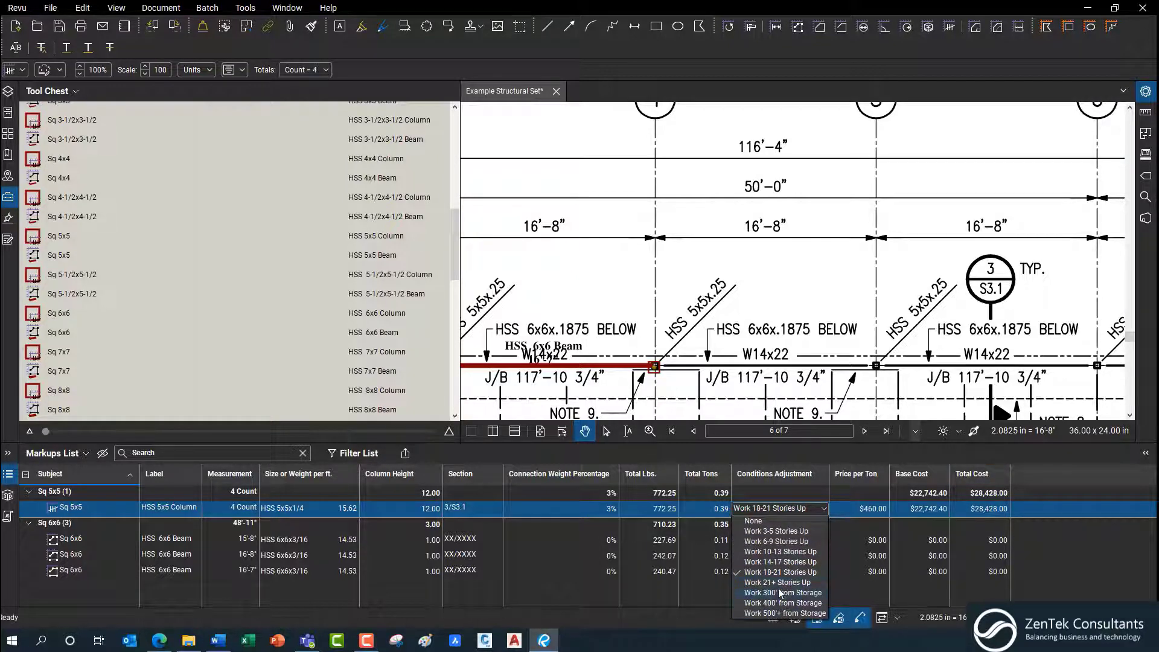
left_click(779, 582)
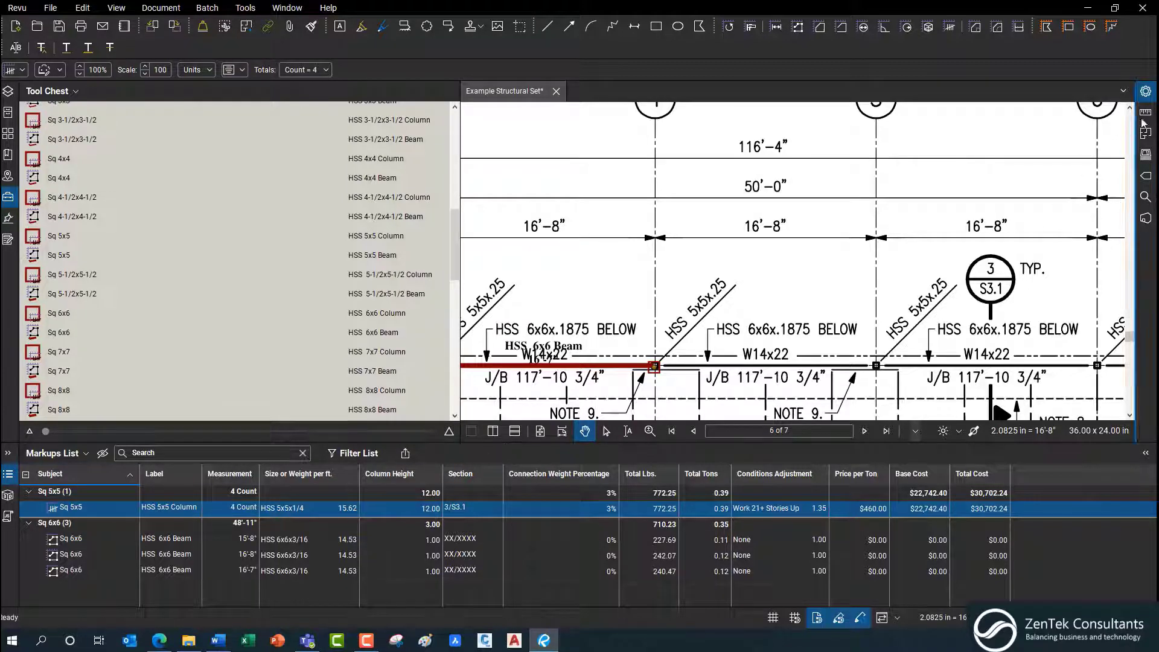
- Confirm HSS 5x5x1/4 in the column's measurement properties, then close them and restore the Markups List
left_click(1145, 91)
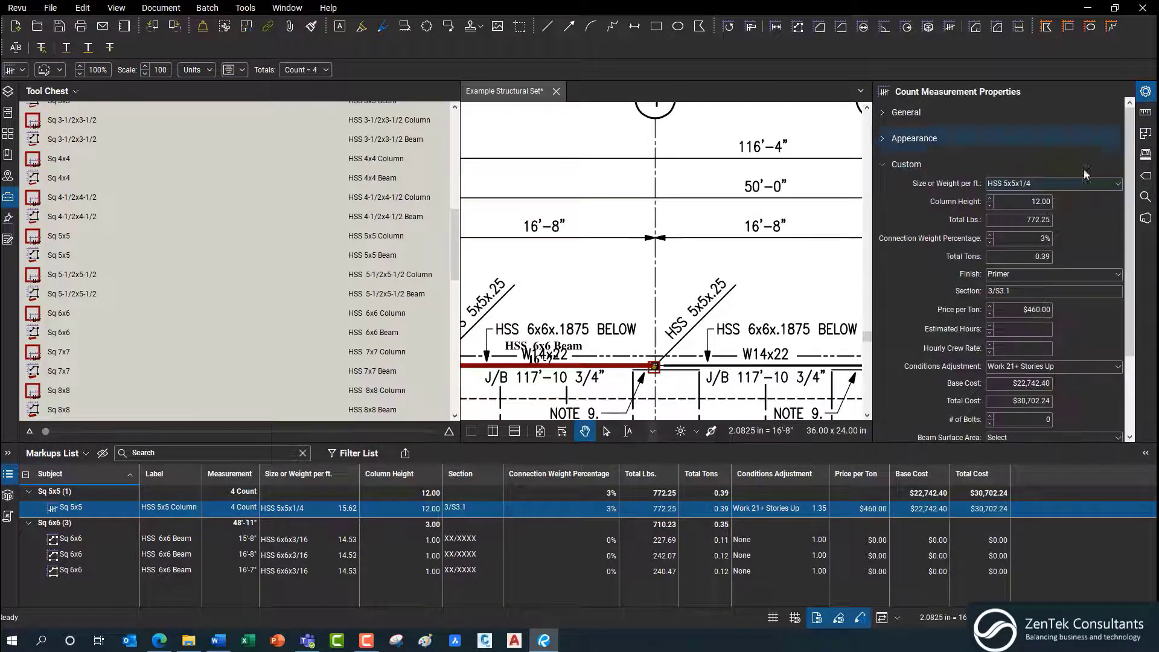
left_click(1048, 185)
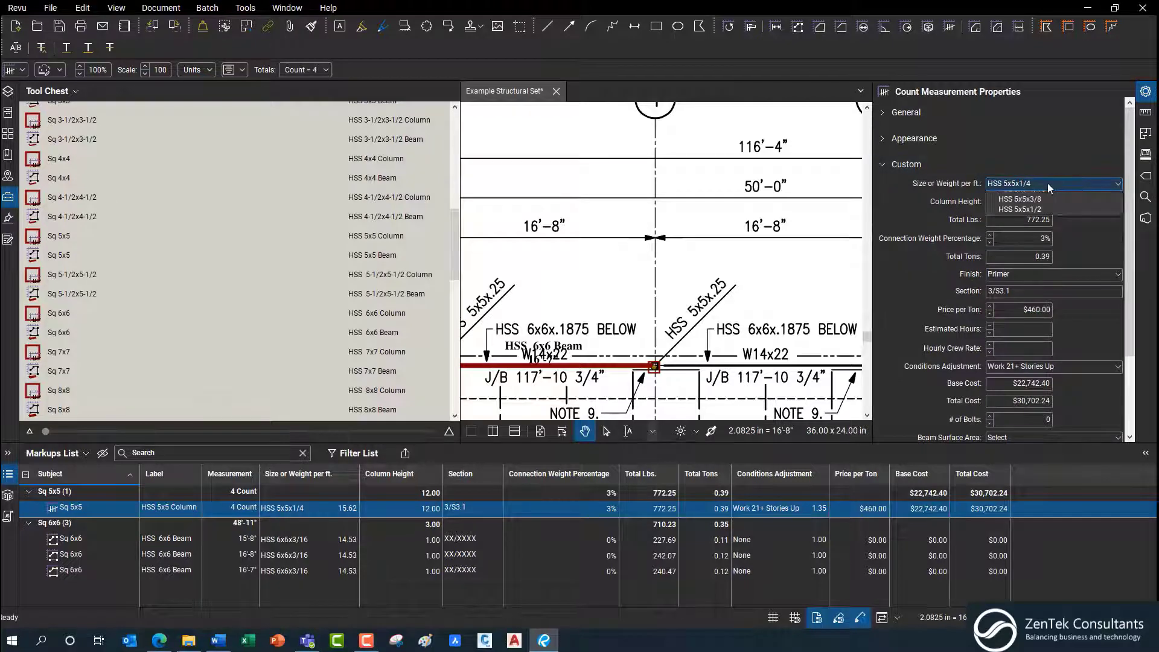
left_click(1048, 182)
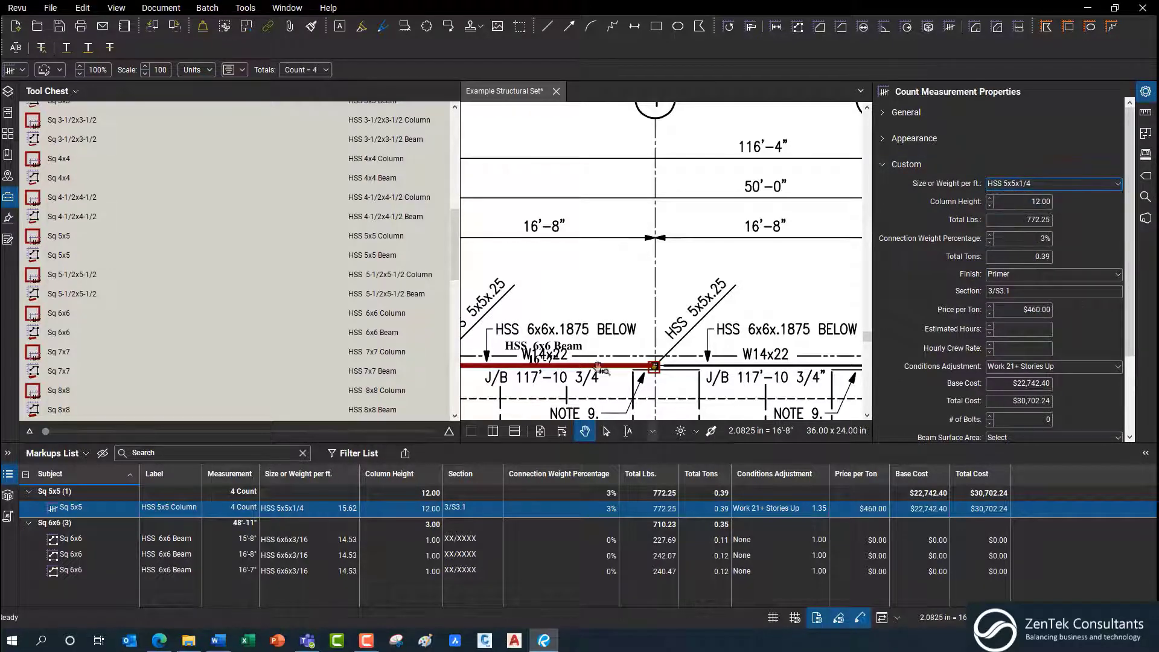
left_click(8, 477)
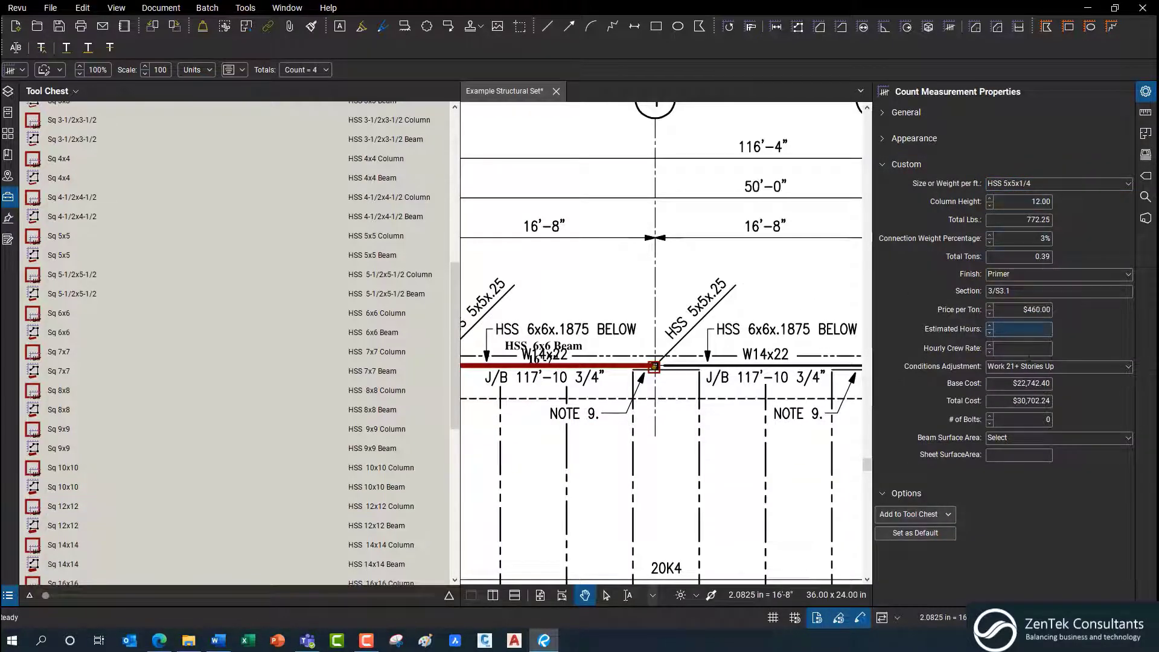
left_click(1145, 91)
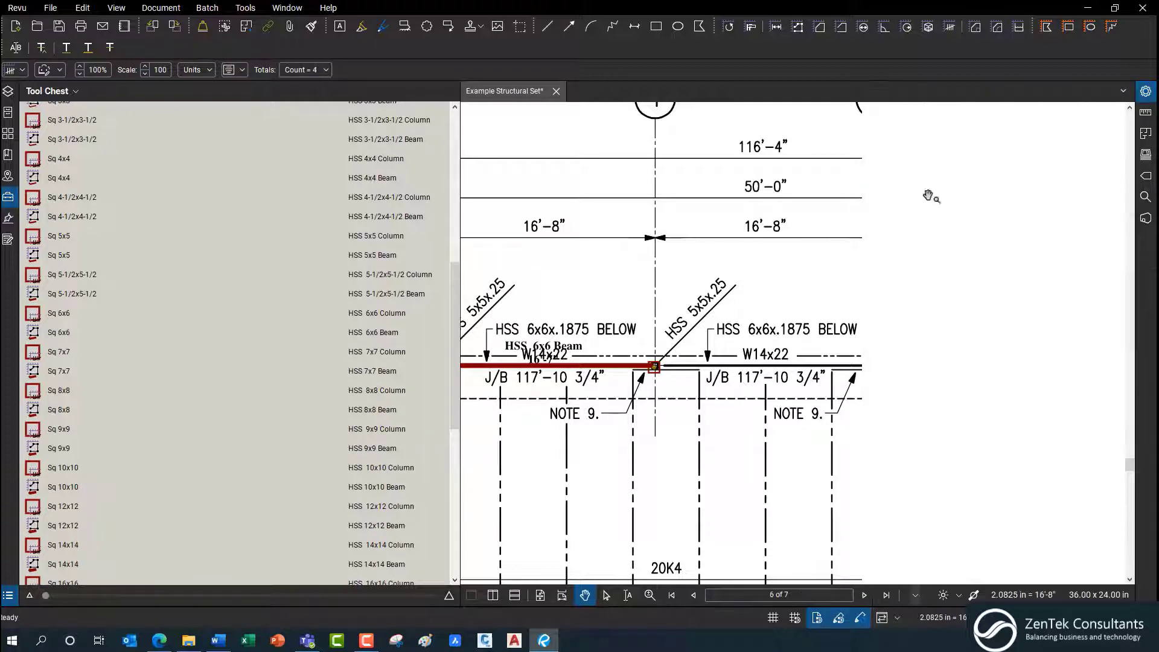
left_click(8, 595)
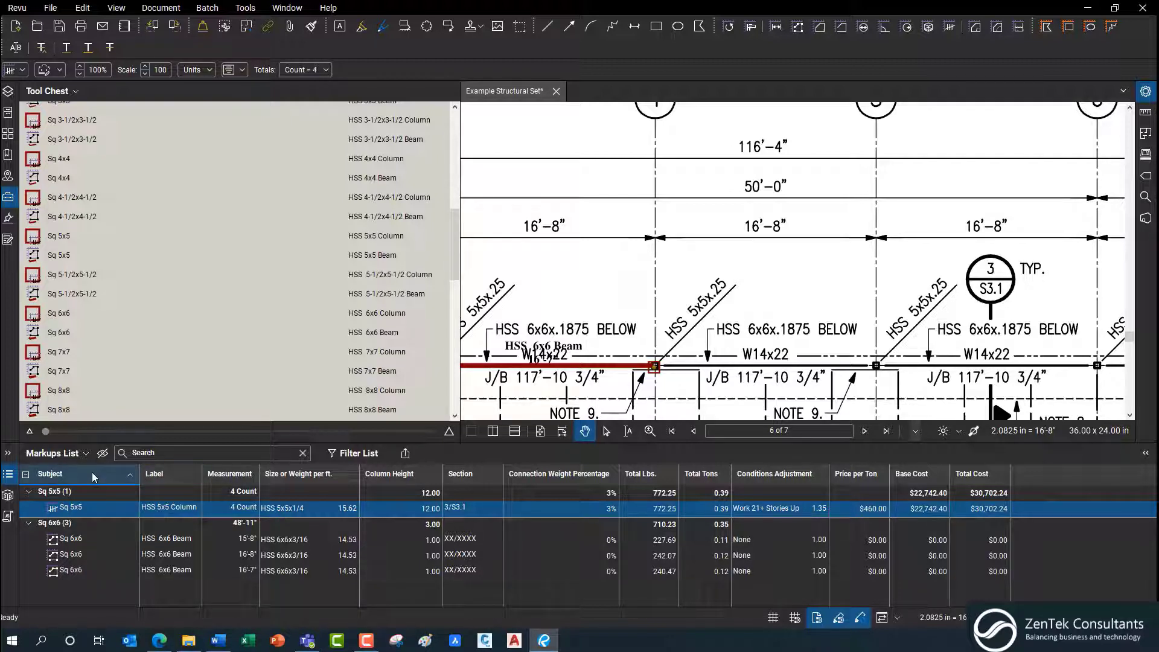
- Group the Markups List by label, check the HSS 6x6 Beam group, then regroup by subject
left_click(176, 473)
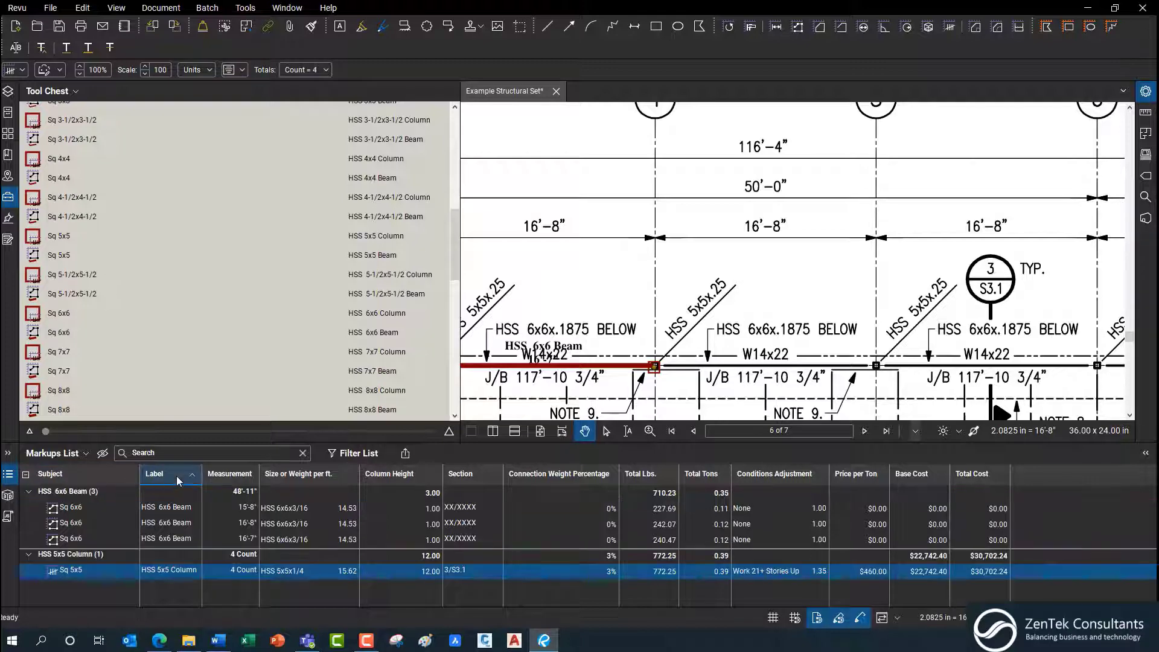
left_click(28, 492)
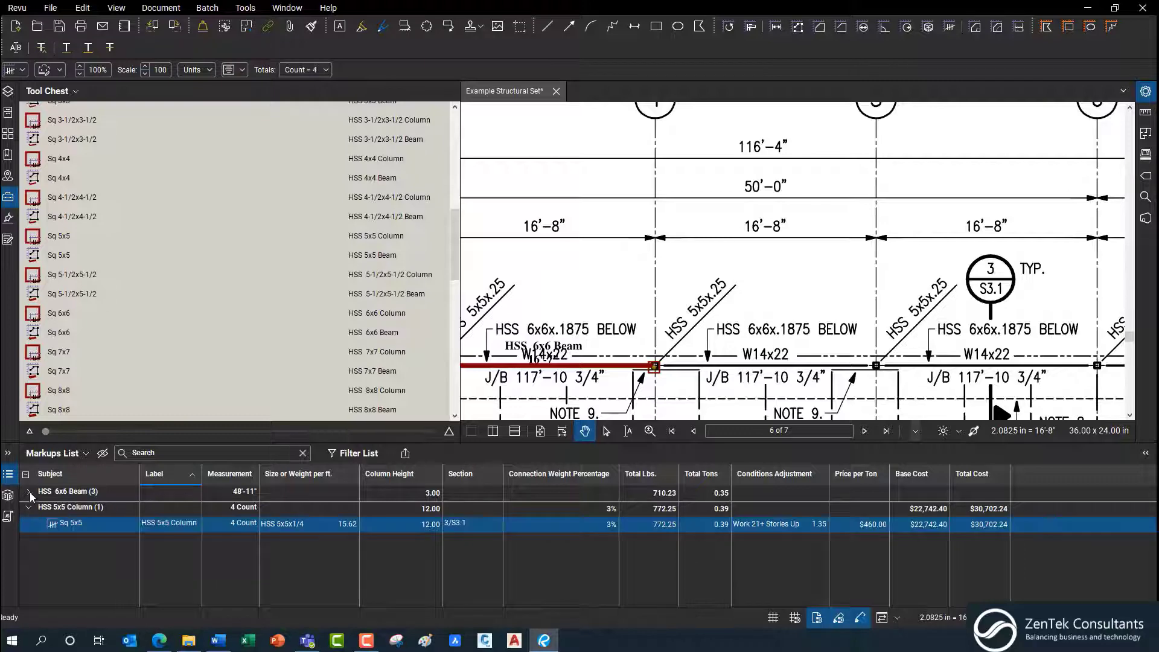
left_click(28, 492)
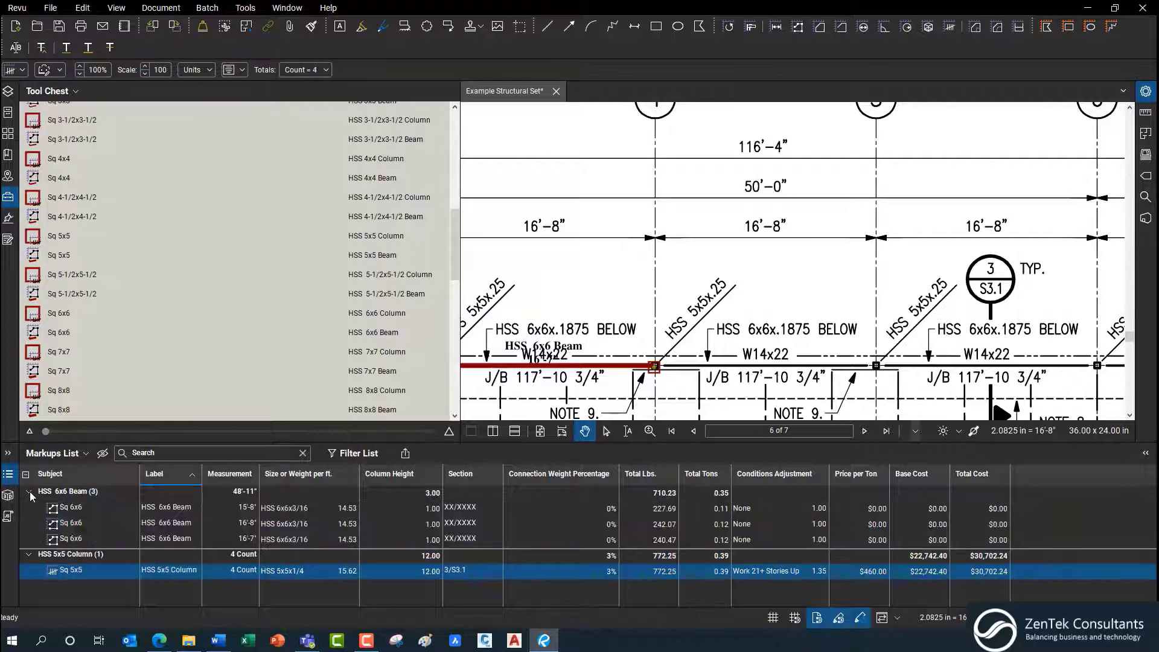
left_click(89, 478)
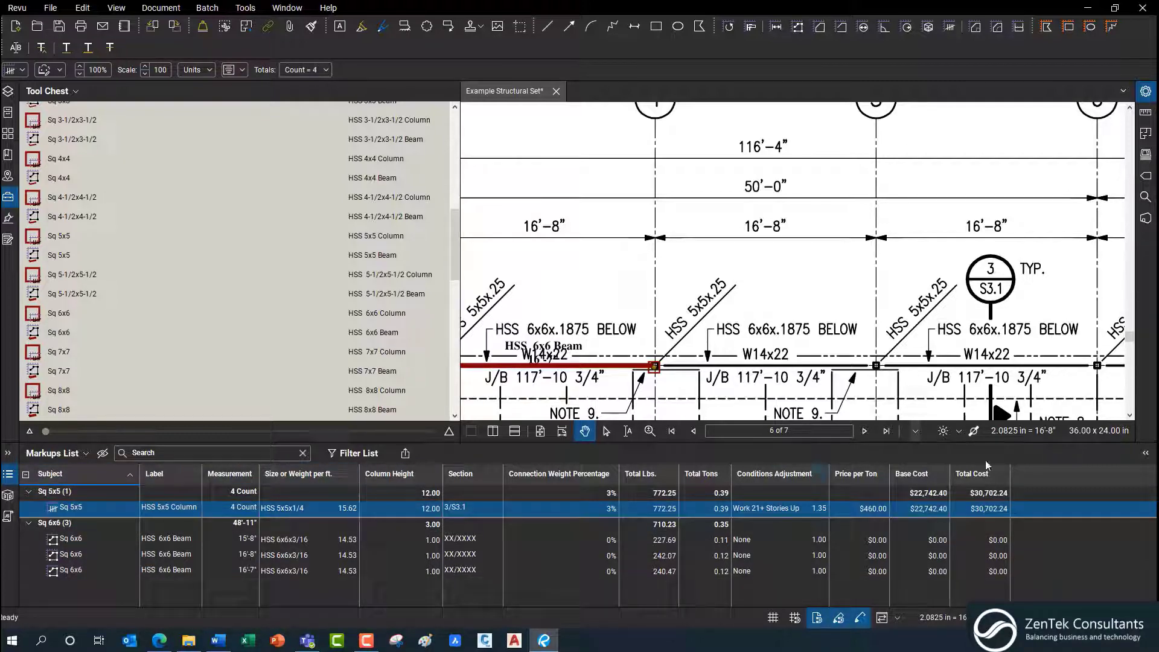
- Export the markups as a CSV summary, Example Structural Set.csv, and open it in Excel
left_click(406, 453)
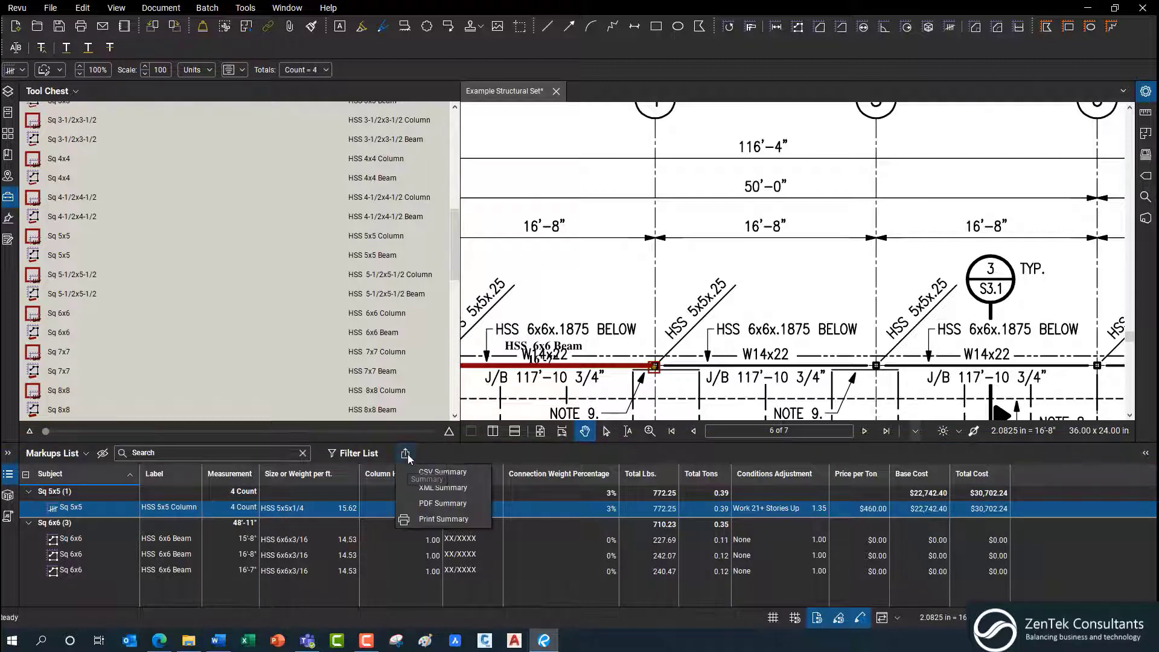
left_click(450, 472)
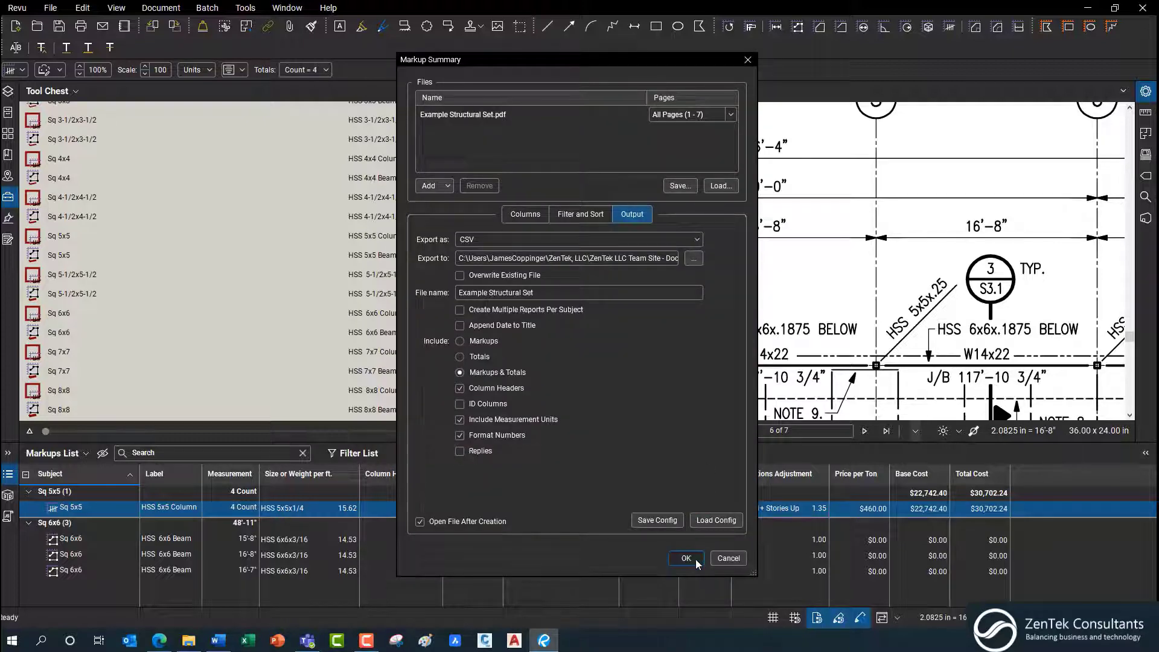
left_click(694, 559)
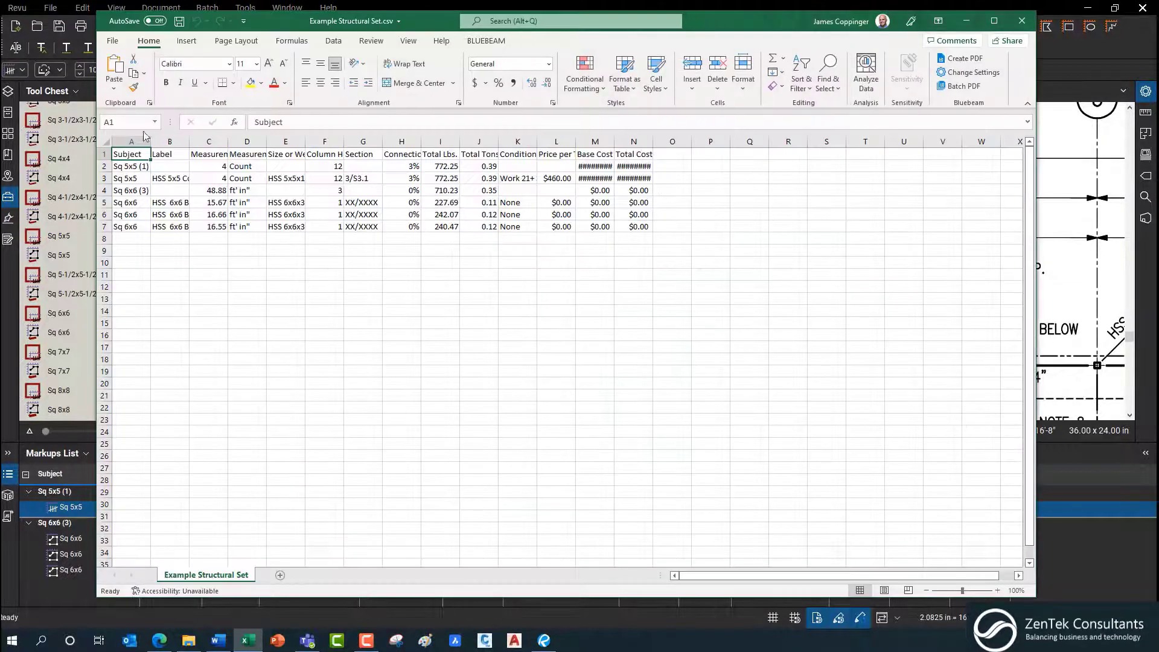
- AutoFit columns A–O and widen column M so Base Cost values show
left_click_drag(143, 141, 659, 143)
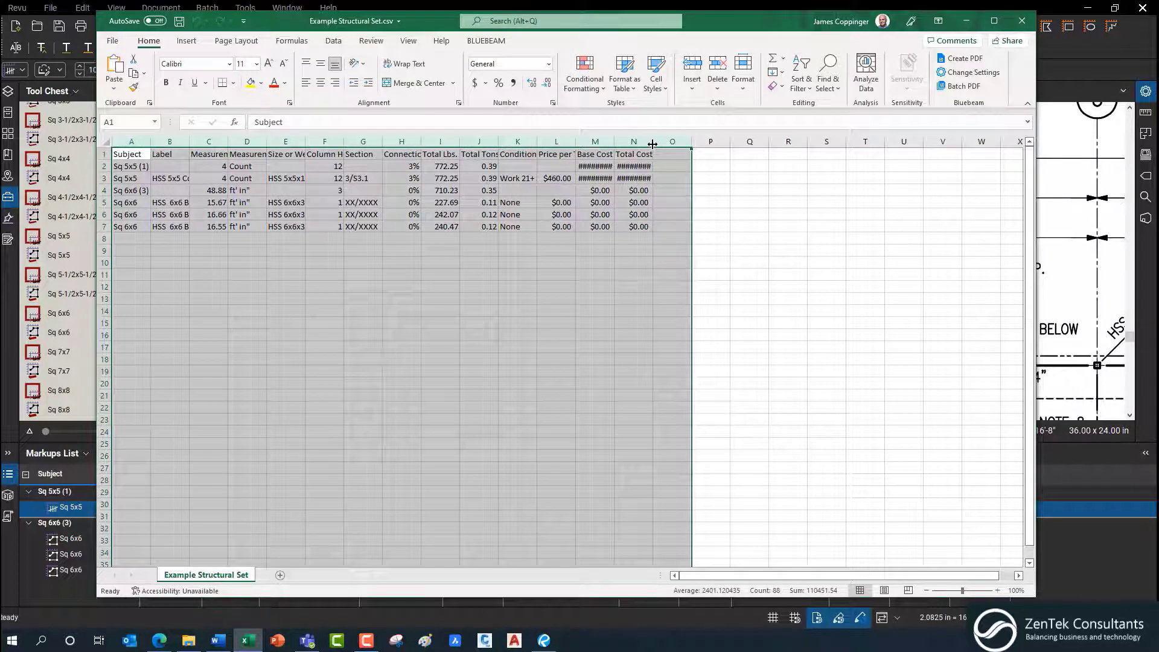
double_click(653, 143)
left_click(606, 345)
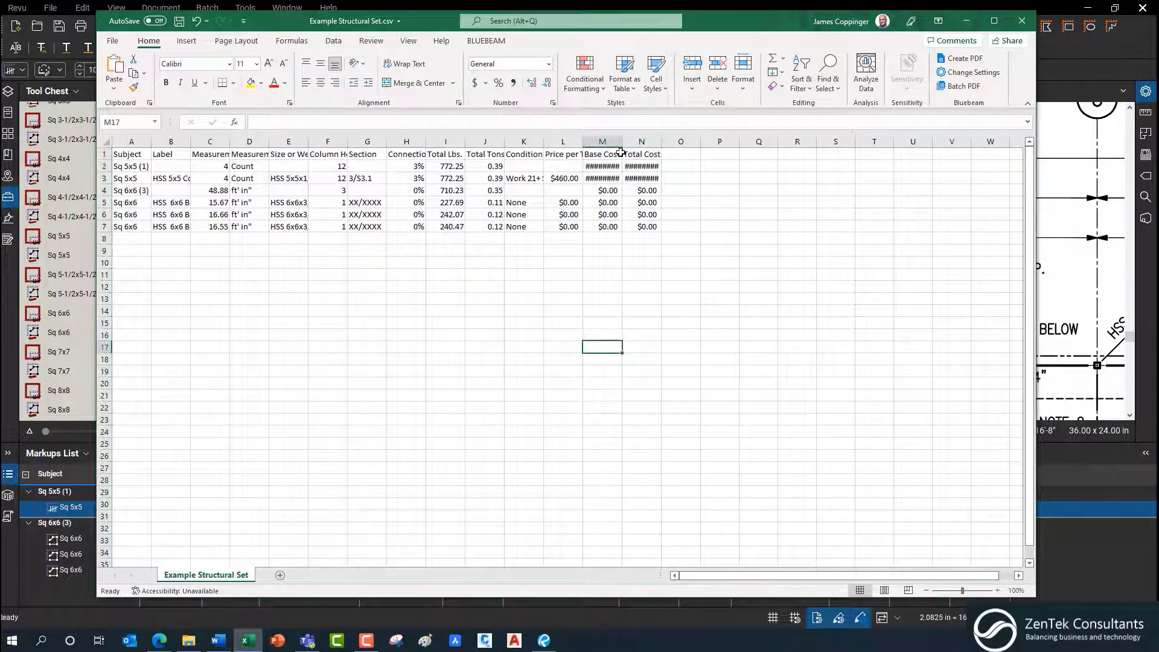
left_click_drag(622, 141, 716, 142)
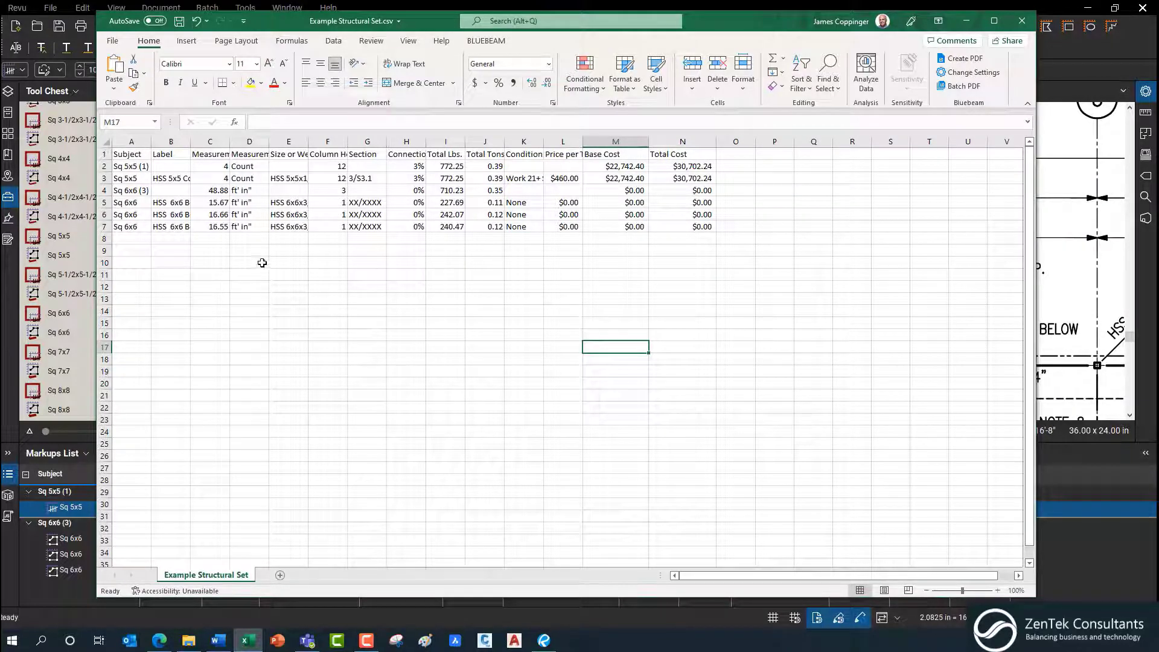
- Move the Excel window aside and view the Quantity Link options for cell E9
left_click_drag(356, 21, 446, 37)
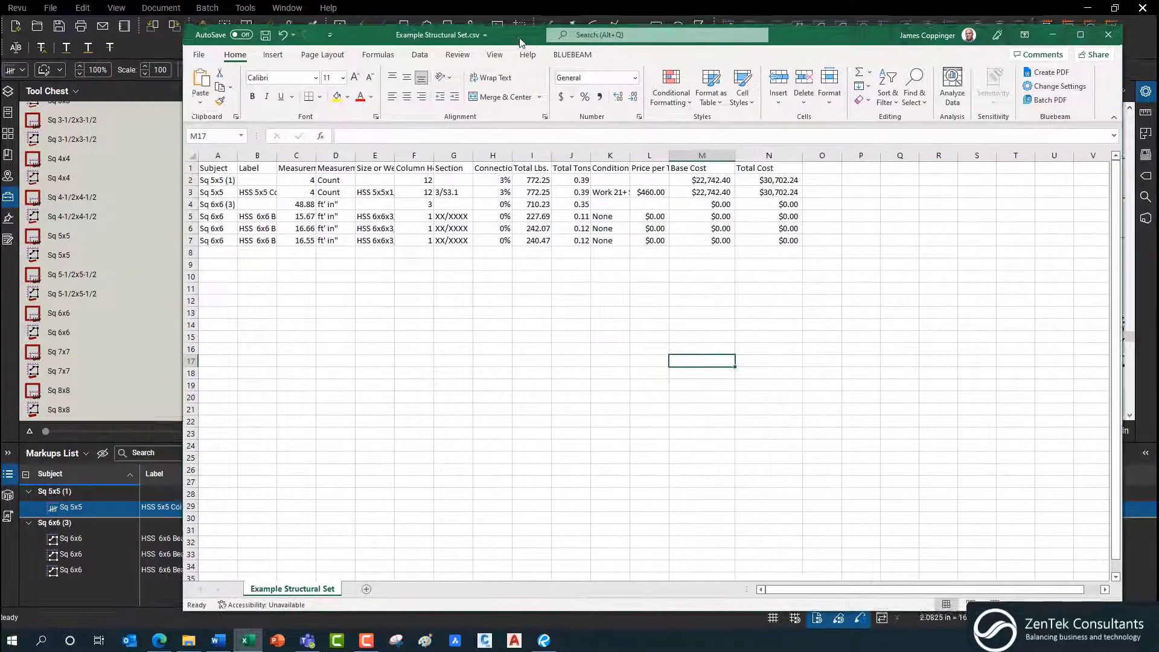
right_click(384, 262)
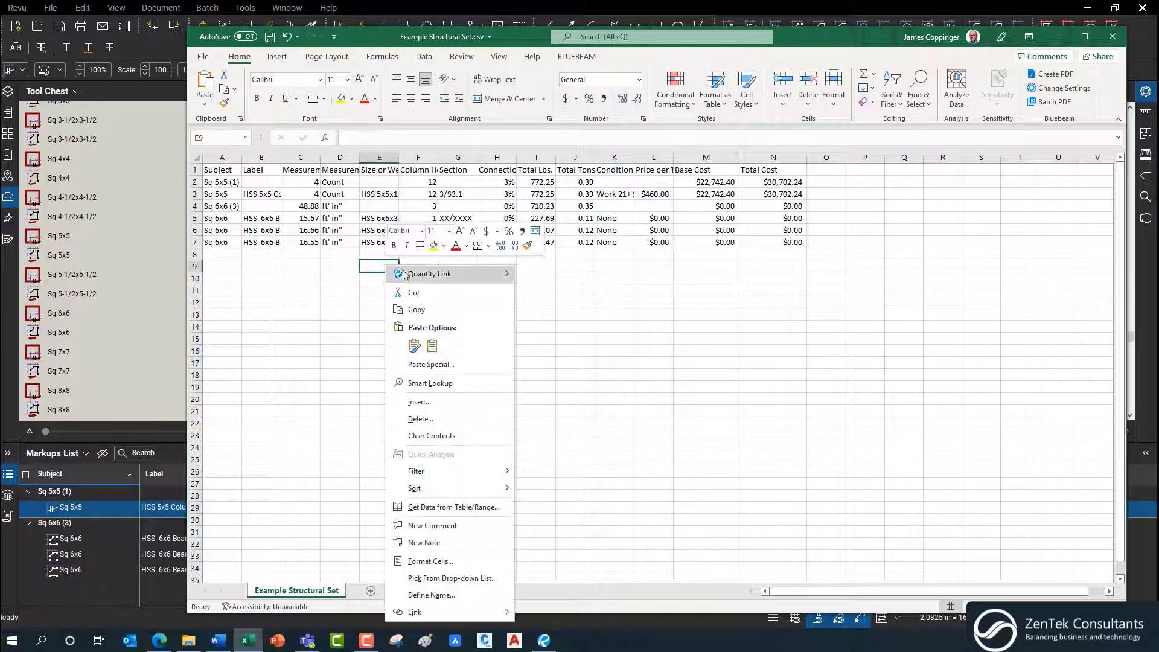
mouse_move(426, 277)
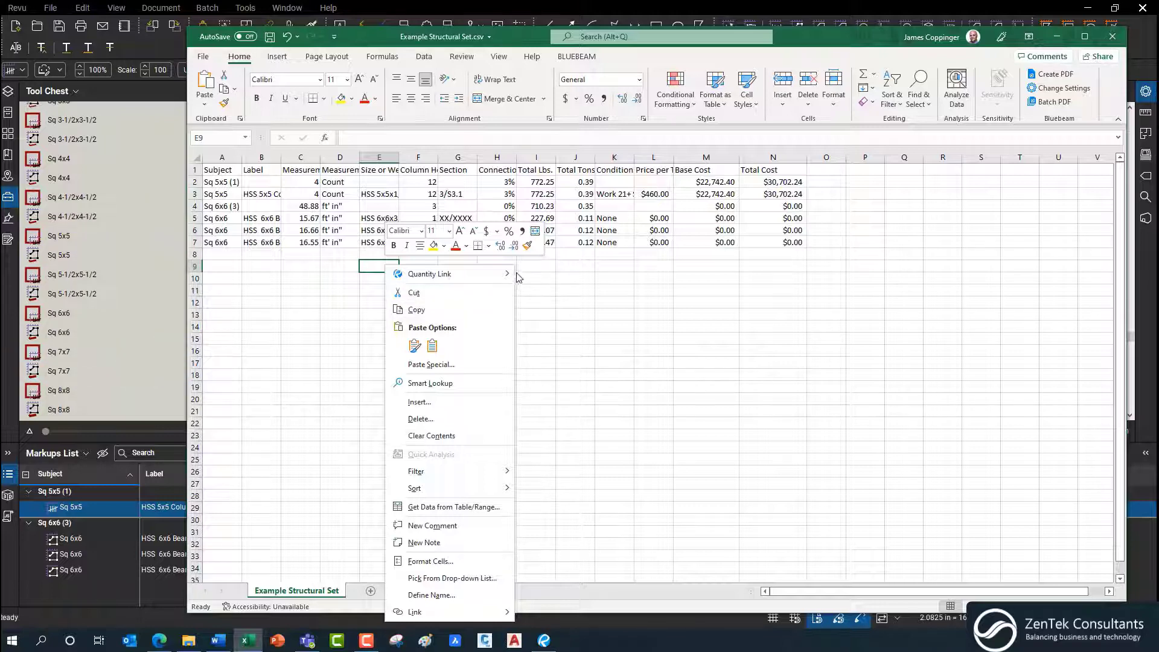
left_click(1057, 38)
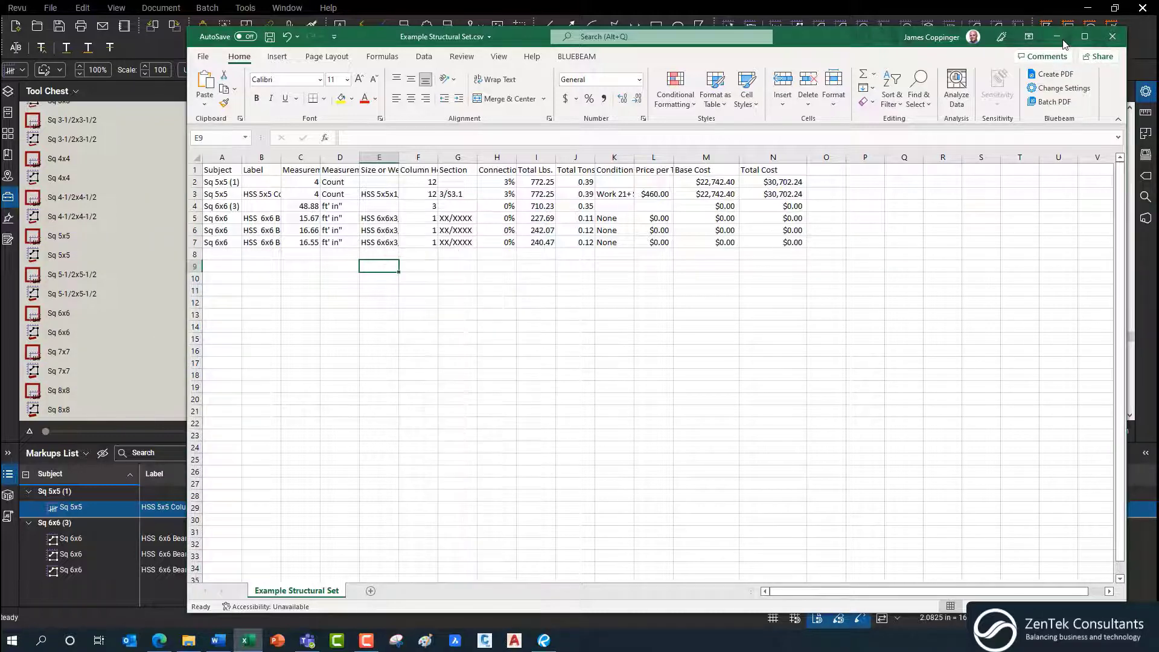
- Minimize Excel to return to the Bluebeam drawing and takeoff Markups List
left_click(1058, 38)
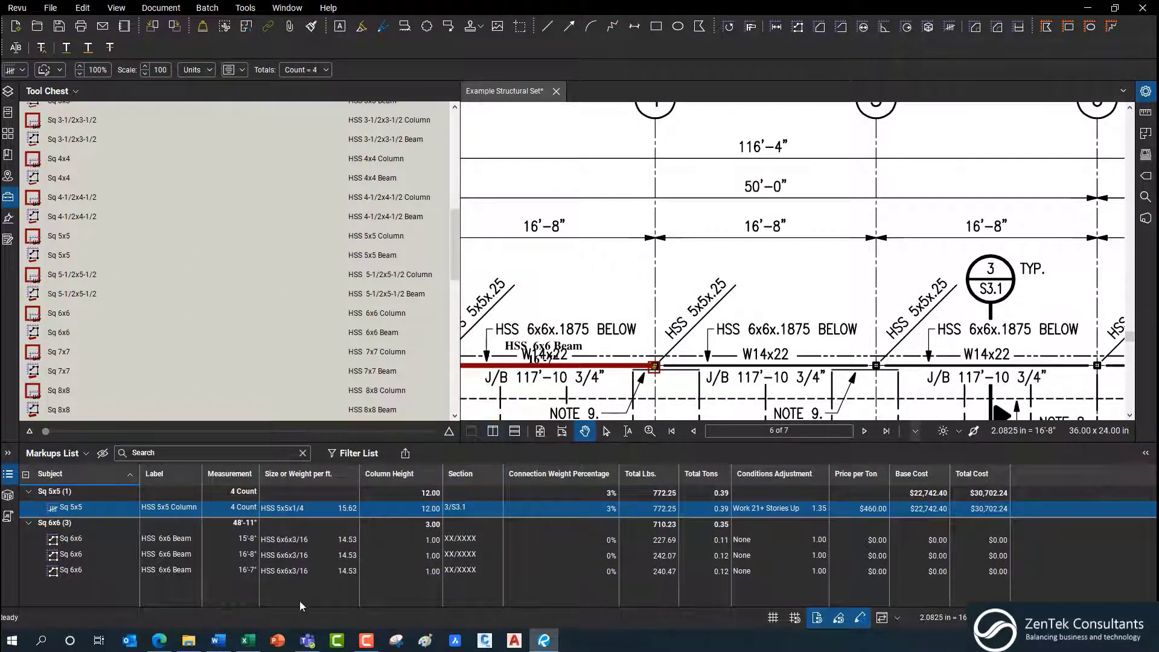